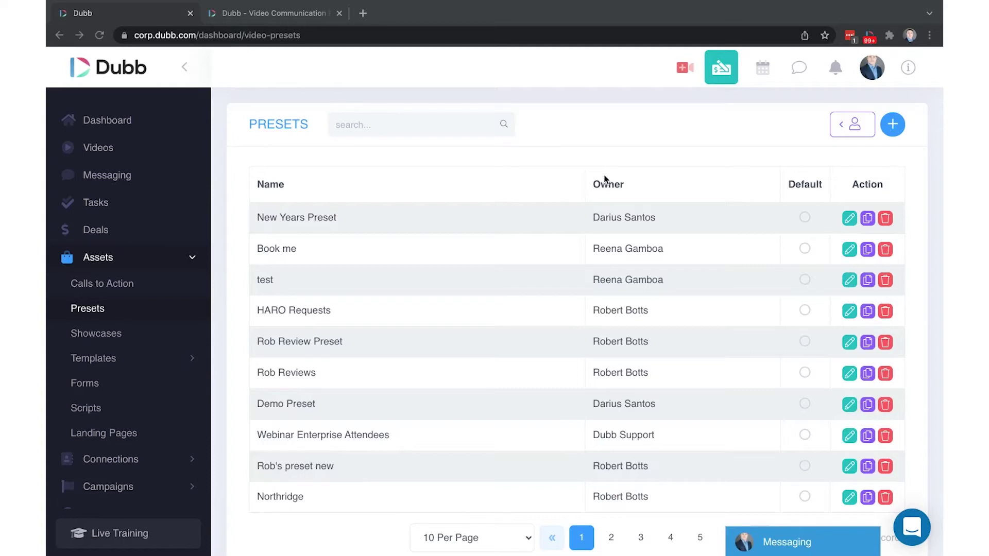
# Capture a brief screen recording and upload it, opening its new video page.
pyautogui.click(267, 16)
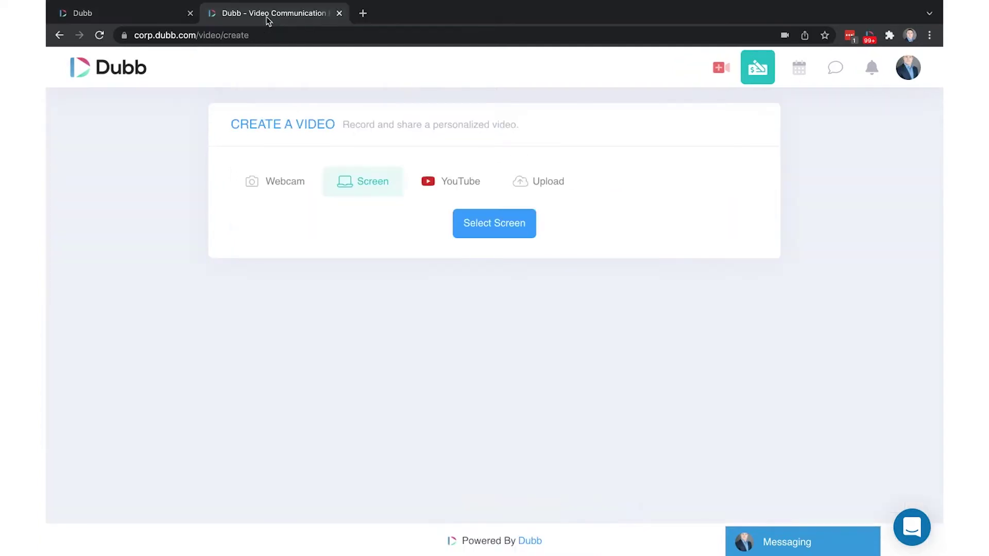
pyautogui.click(505, 226)
pyautogui.click(648, 359)
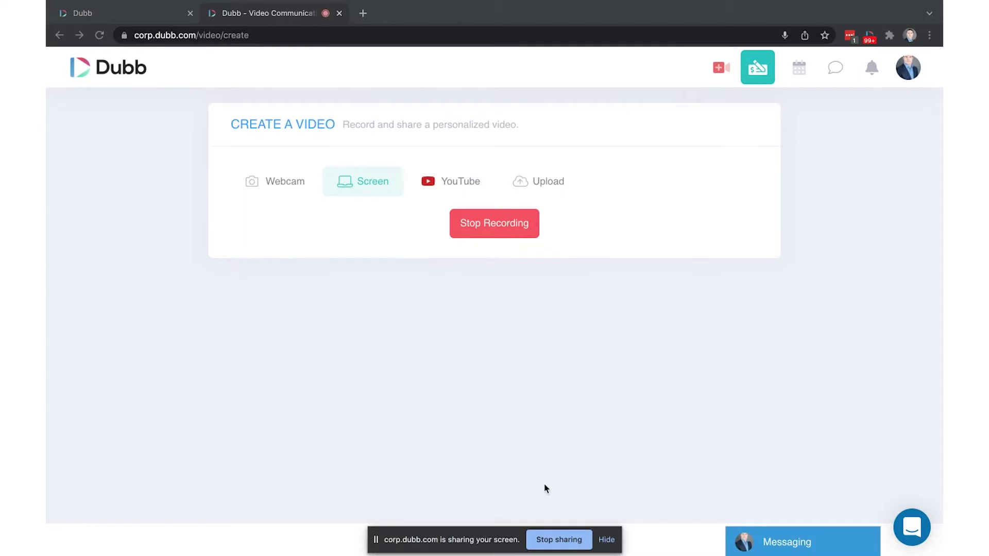
pyautogui.click(555, 540)
pyautogui.scroll(-2, 462, 361)
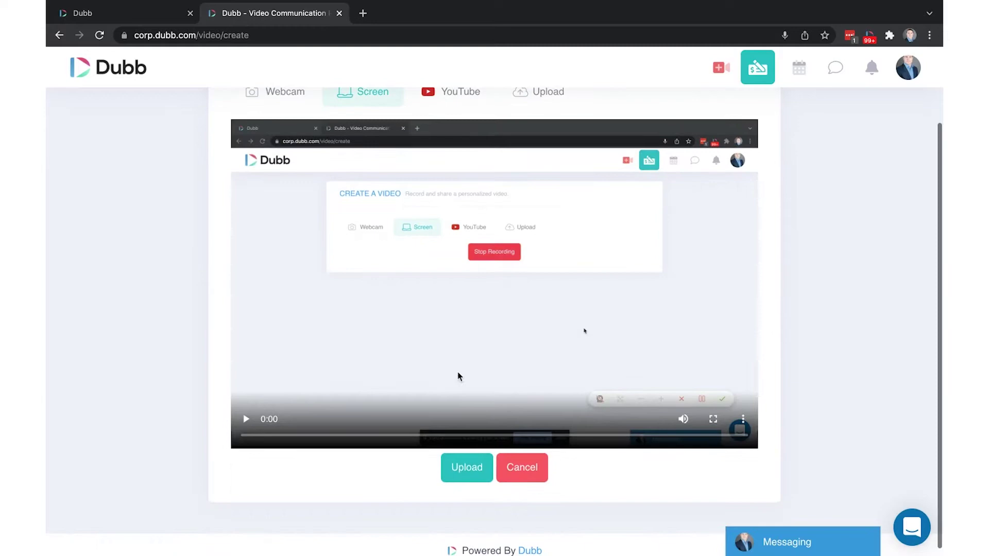
pyautogui.click(464, 466)
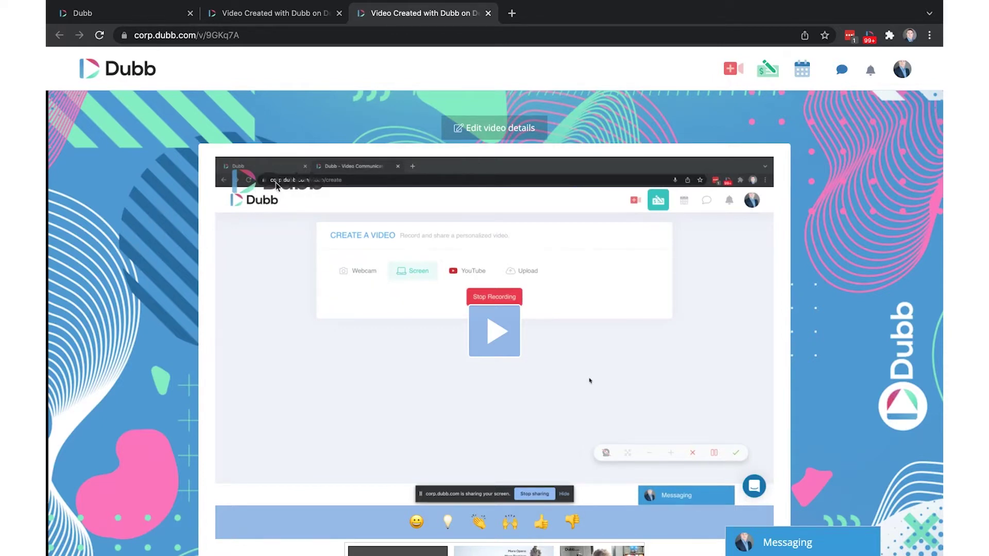
# Scroll through the video page's reaction and action buttons, then go back to the Presets list.
pyautogui.scroll(-2, 305, 244)
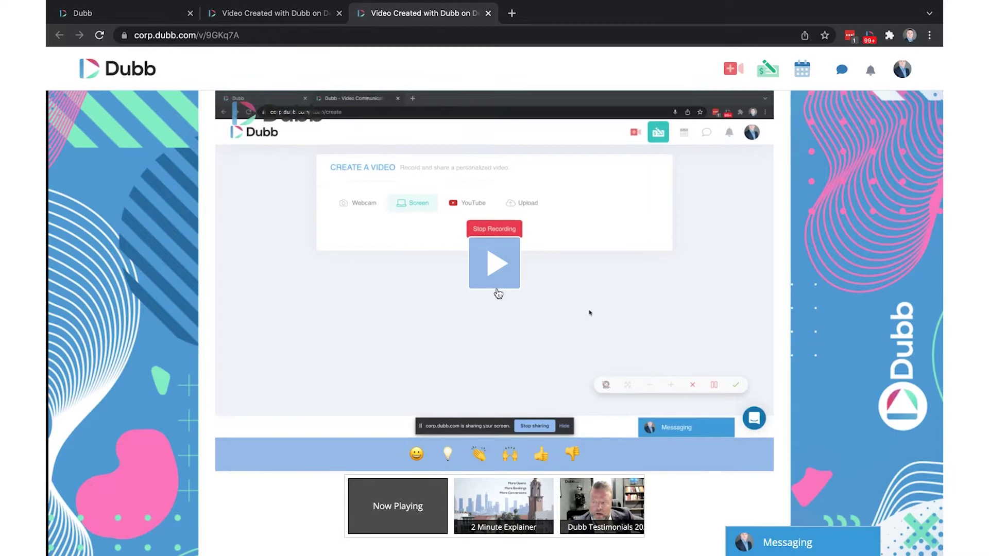
pyautogui.scroll(-3, 244, 214)
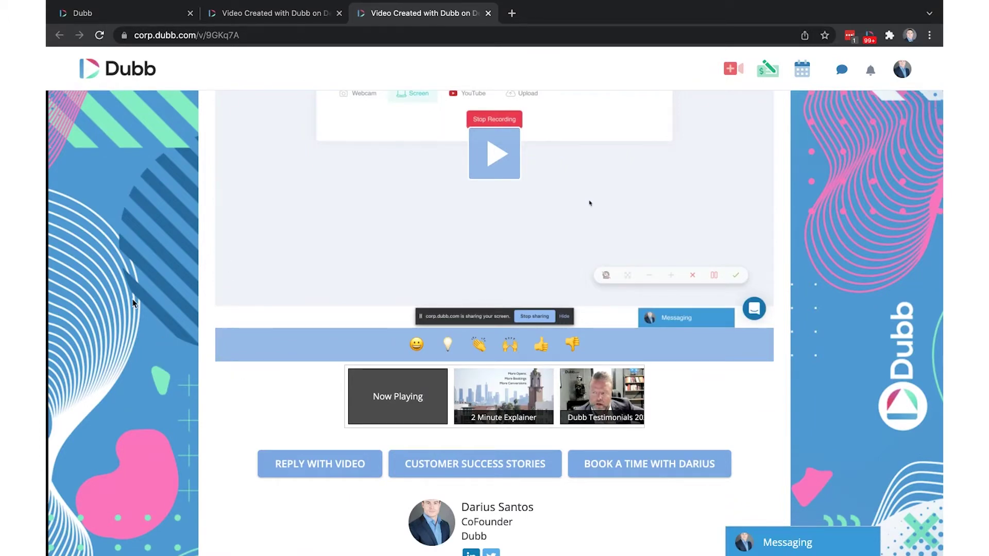
pyautogui.click(122, 17)
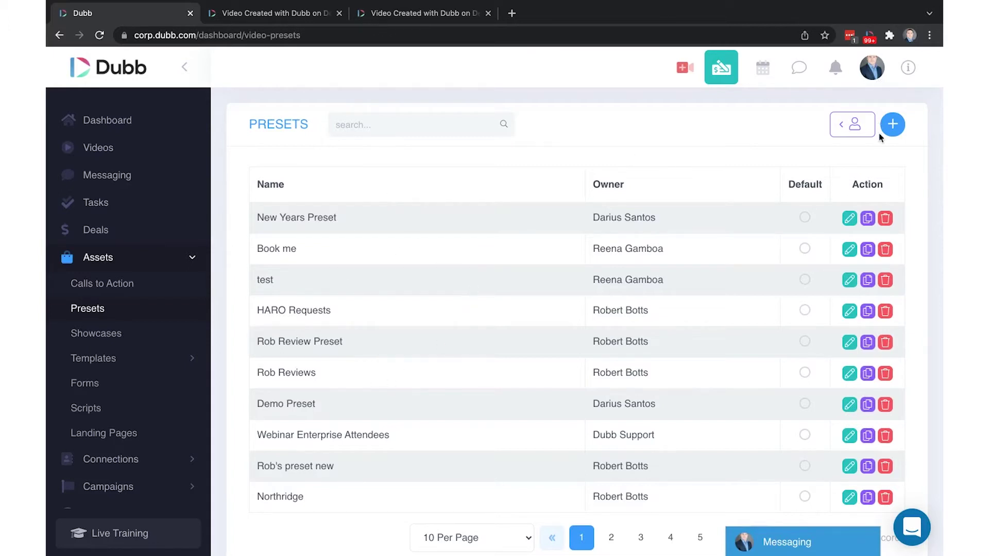
# Open a new Create Video Preset form and begin typing 'Da' as the preset name.
pyautogui.click(892, 126)
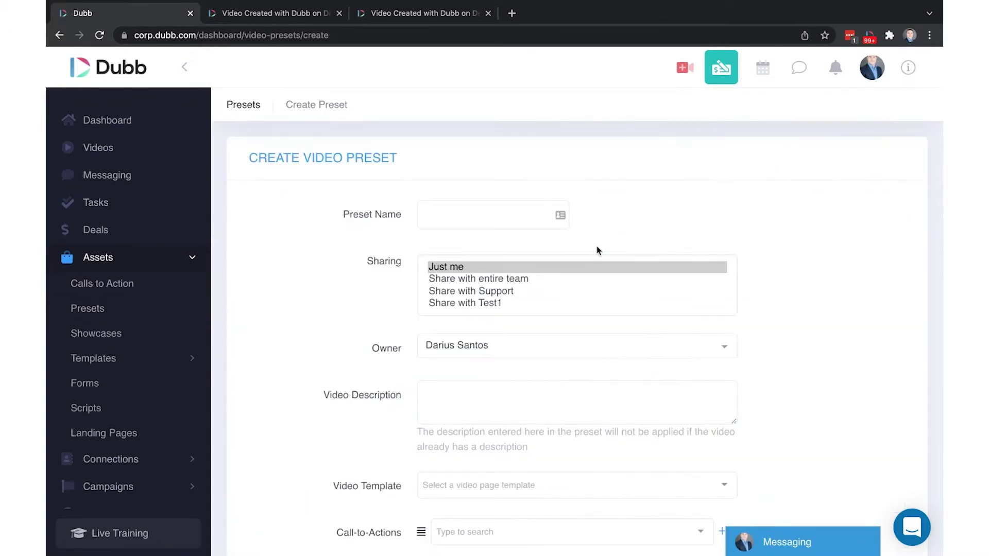
pyautogui.scroll(-3, 597, 251)
pyautogui.scroll(2, 598, 251)
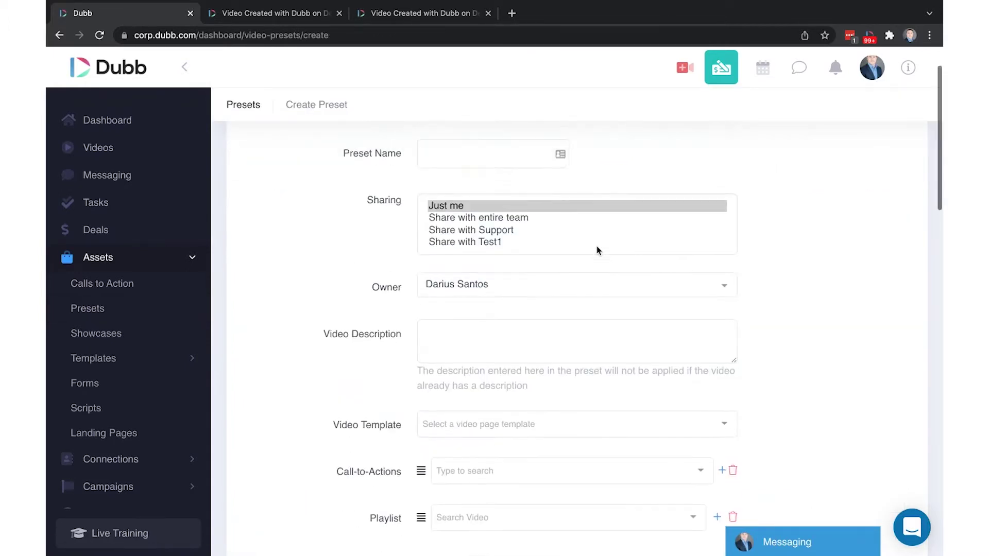
pyautogui.click(443, 155)
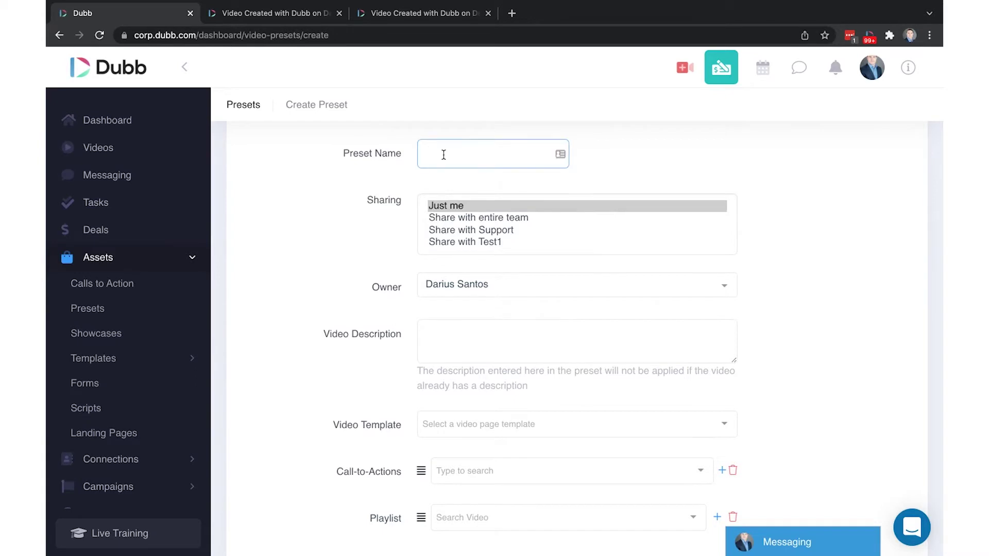
pyautogui.write('Darius D')
pyautogui.scroll(-2, 355, 171)
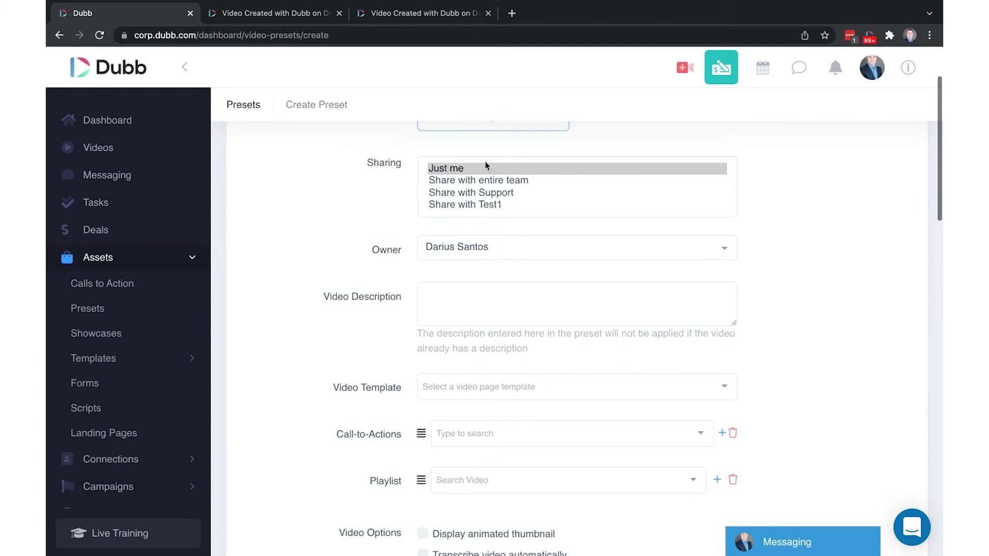
# Scroll through the preset form to review the Darius Default name and sharing fields.
pyautogui.scroll(1, 487, 166)
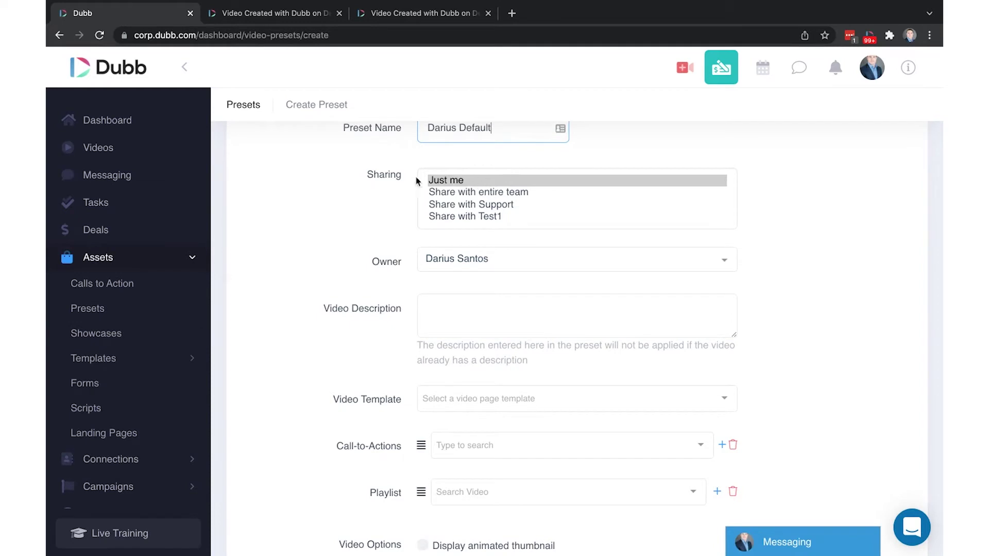
pyautogui.scroll(2, 407, 180)
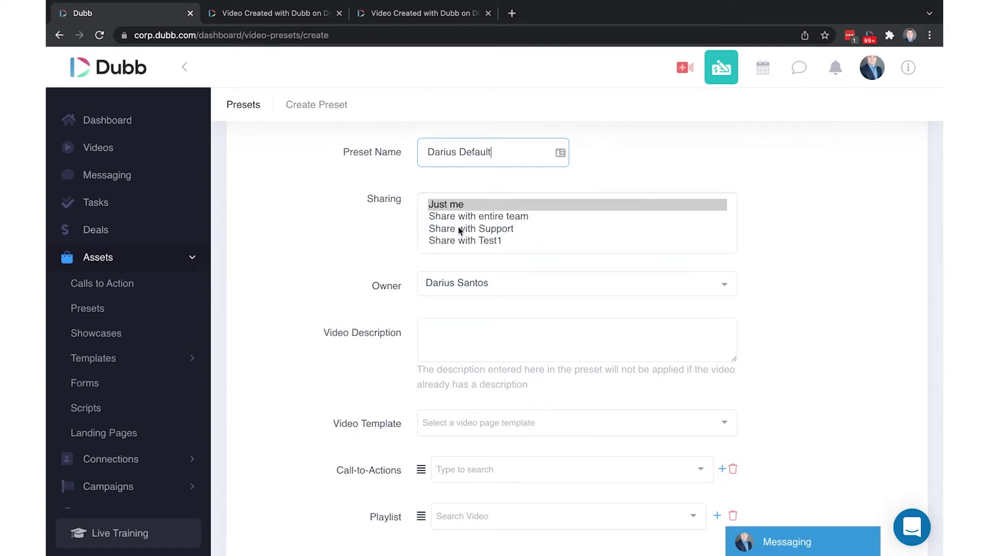
pyautogui.scroll(-1, 435, 235)
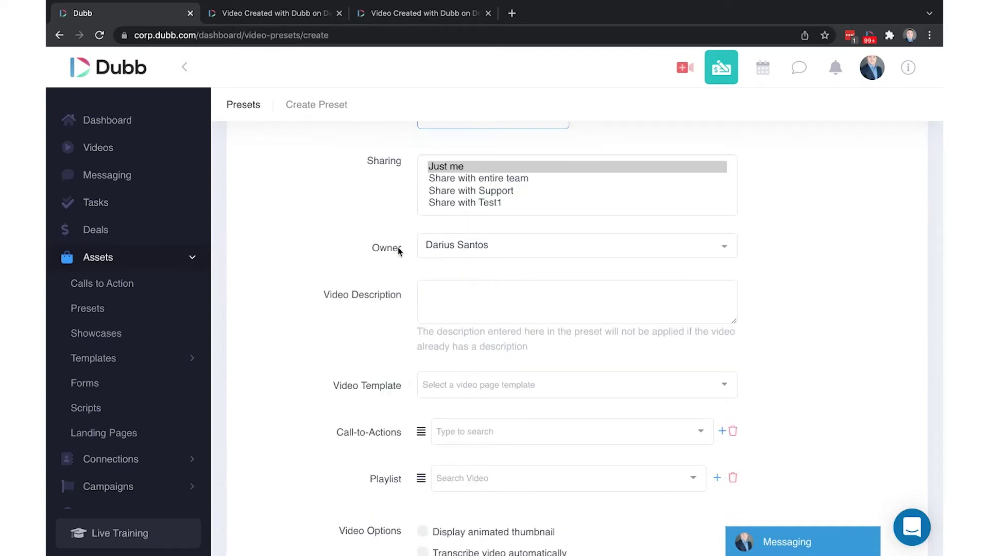
pyautogui.scroll(1, 346, 233)
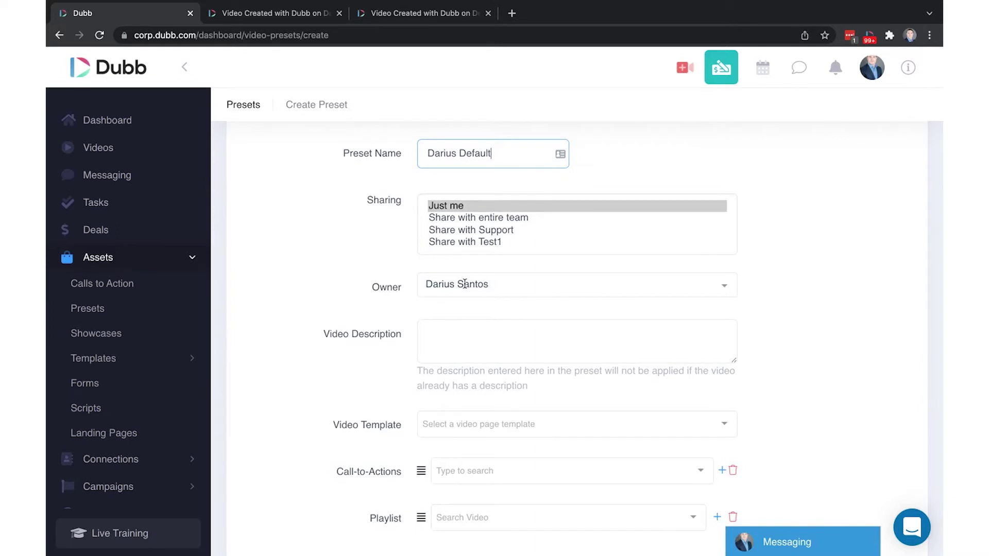
pyautogui.scroll(-2, 359, 375)
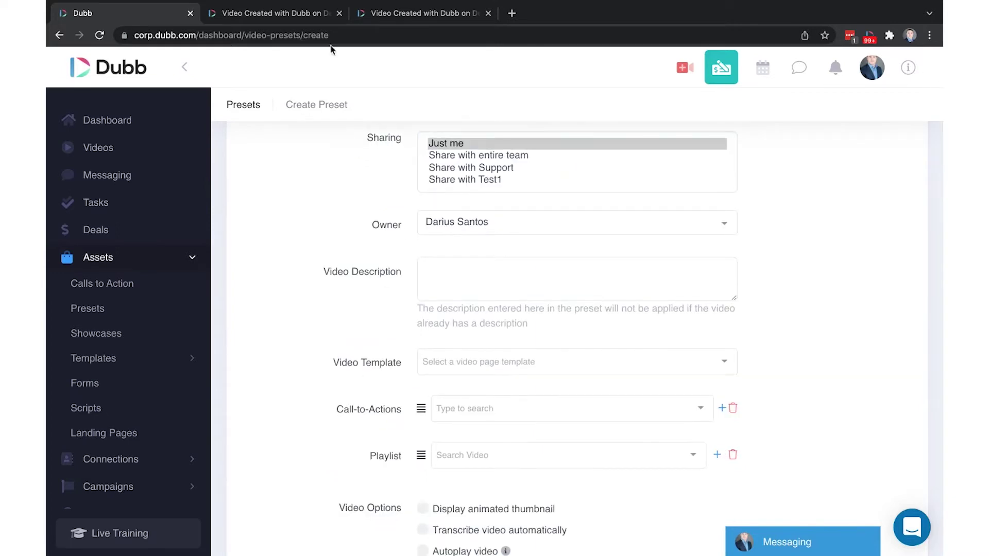
# Dismiss the call-to-action popup on the video page and look over its buttons.
pyautogui.click(407, 13)
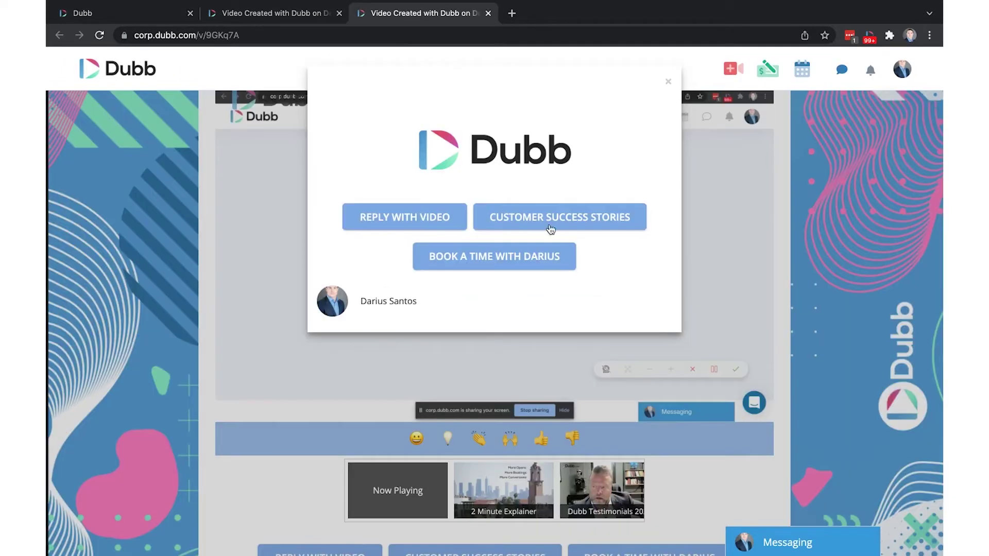
pyautogui.click(668, 81)
pyautogui.scroll(-3, 501, 284)
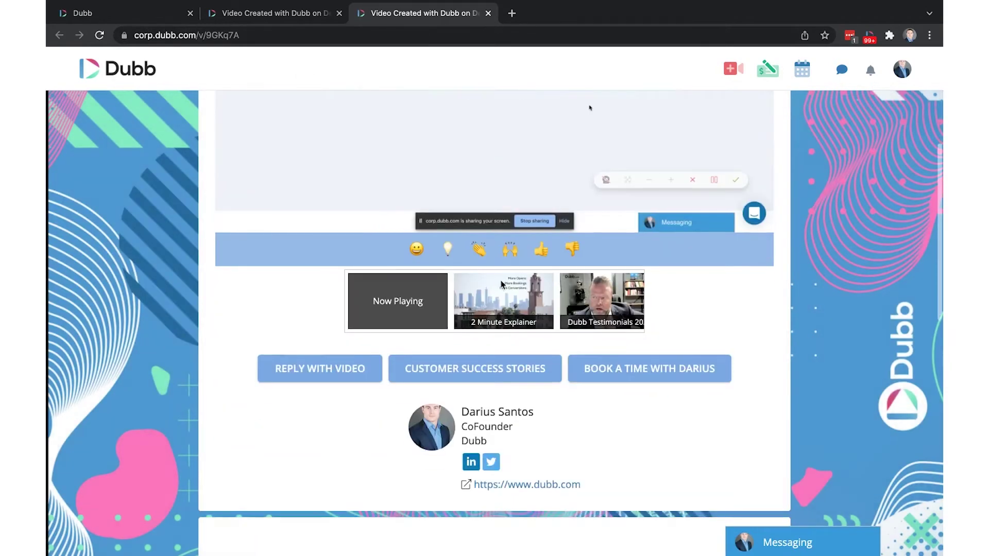
# Find the Call-to-Actions setting in the preset form to compare against the video page buttons.
pyautogui.click(129, 16)
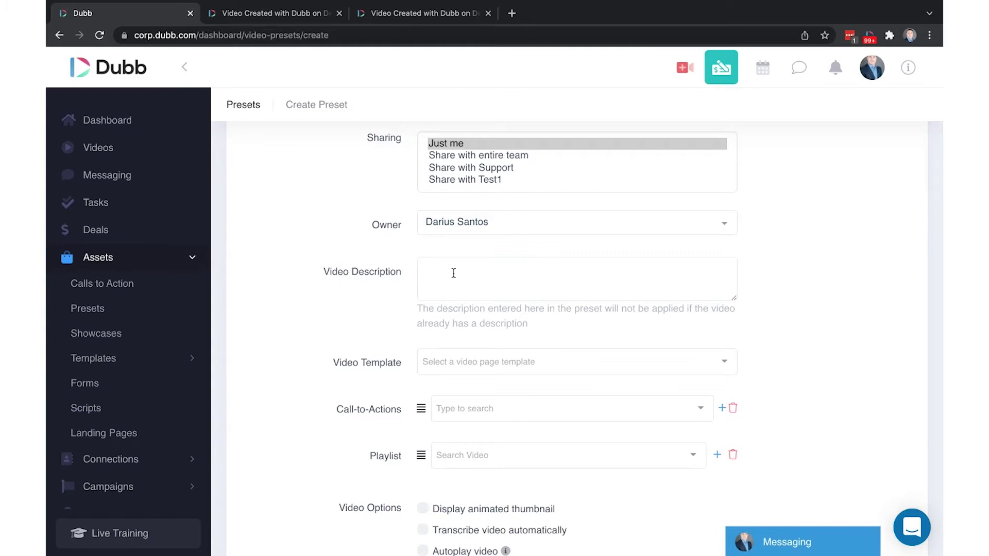
pyautogui.scroll(-3, 454, 273)
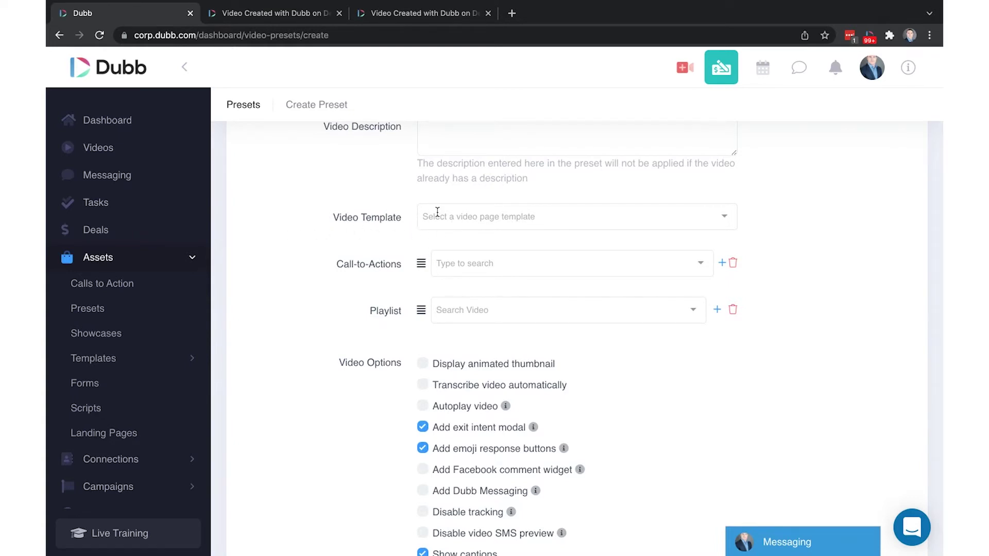
pyautogui.moveTo(316, 296)
pyautogui.mouseDown()
pyautogui.moveTo(454, 265)
pyautogui.moveTo(307, 282)
pyautogui.mouseUp()
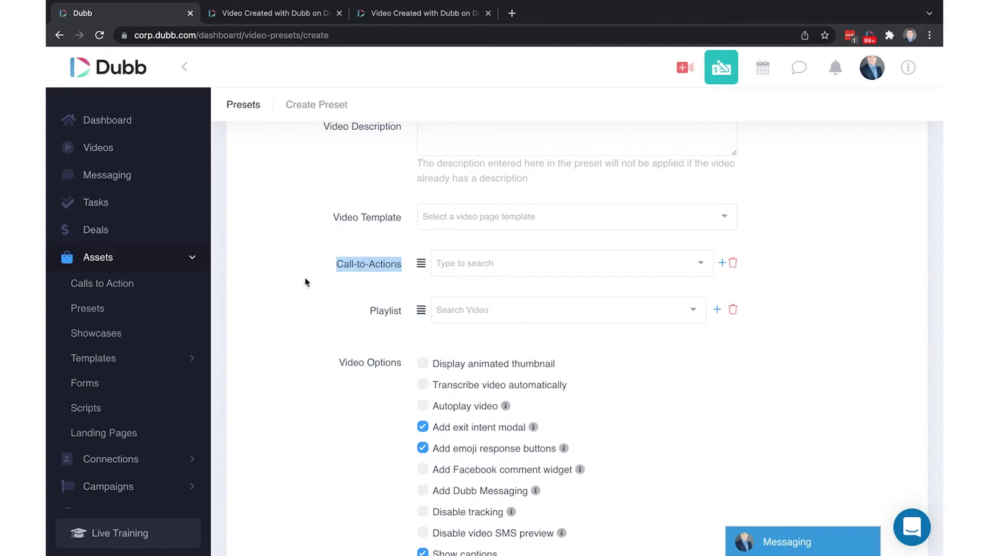
pyautogui.click(323, 271)
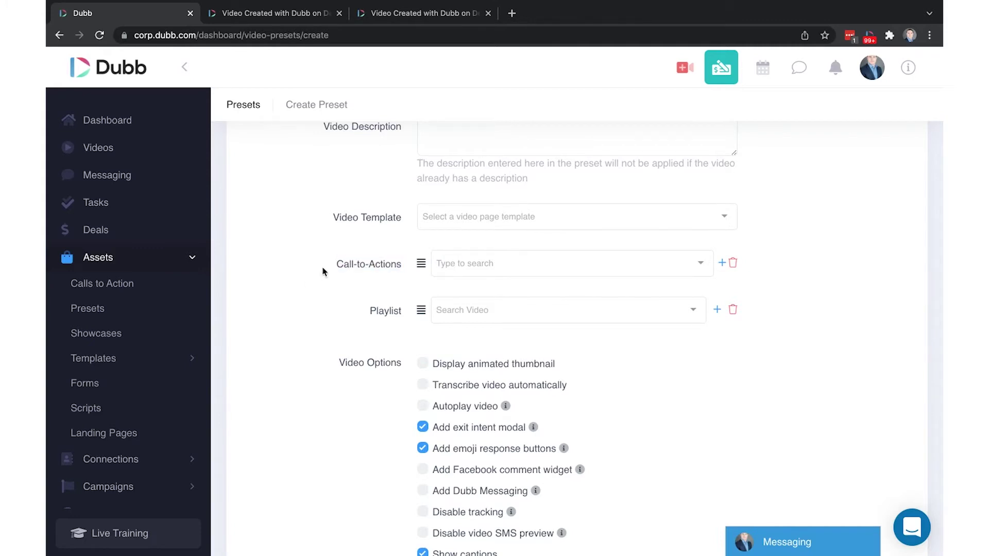
pyautogui.click(403, 19)
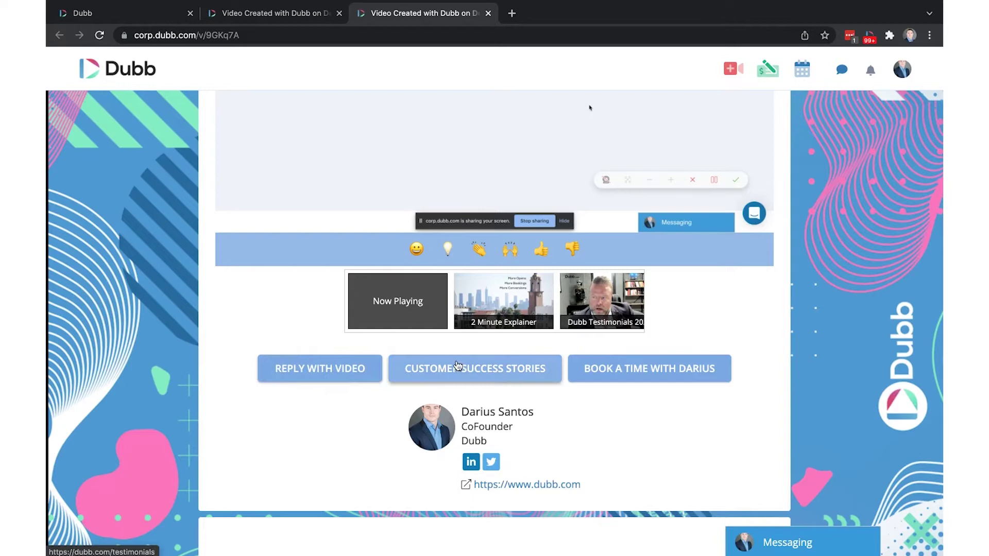
# Add Valuable Lead Magnet and acuity calendar (searched 'cale') as the preset's call-to-actions.
pyautogui.hotkey('ctrl', '1')
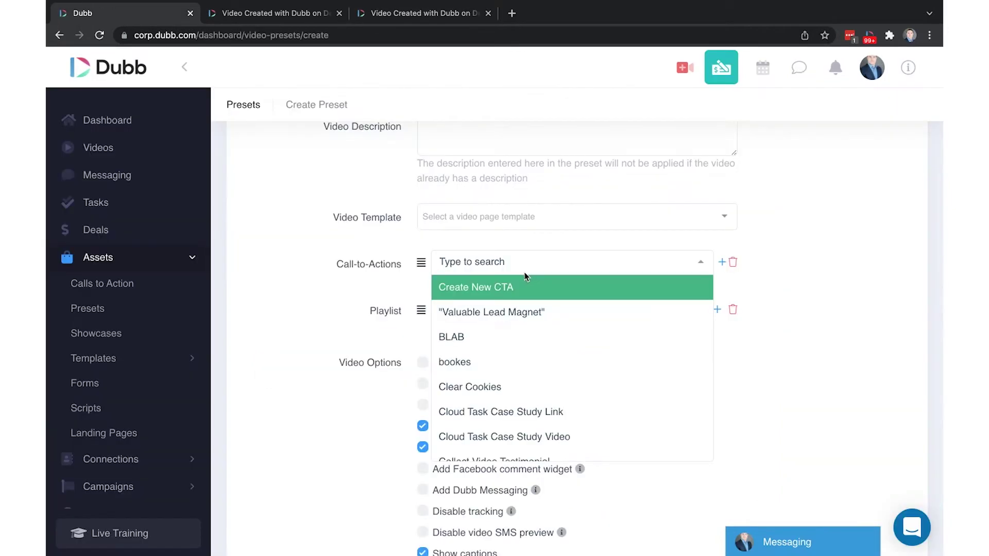
pyautogui.scroll(1, 559, 332)
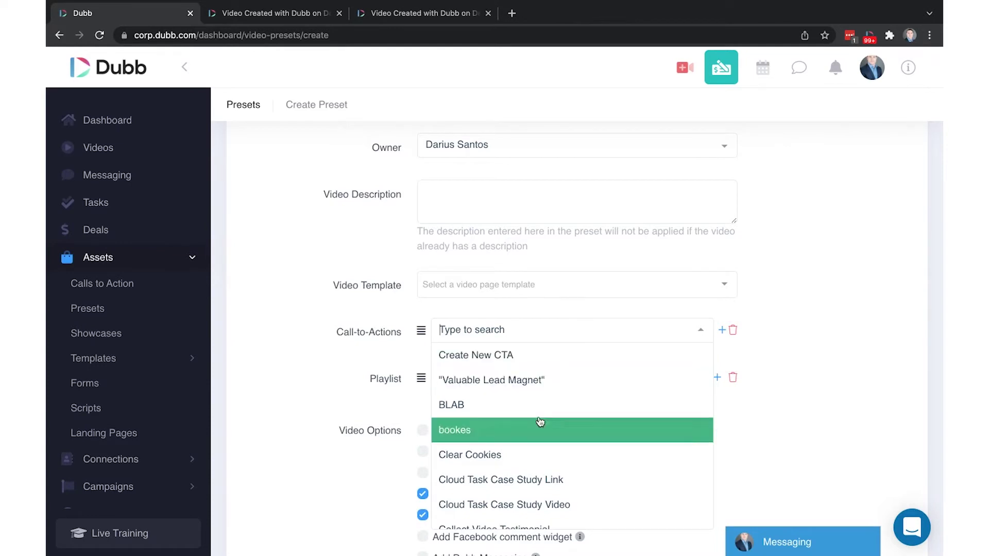
pyautogui.click(526, 384)
pyautogui.click(709, 333)
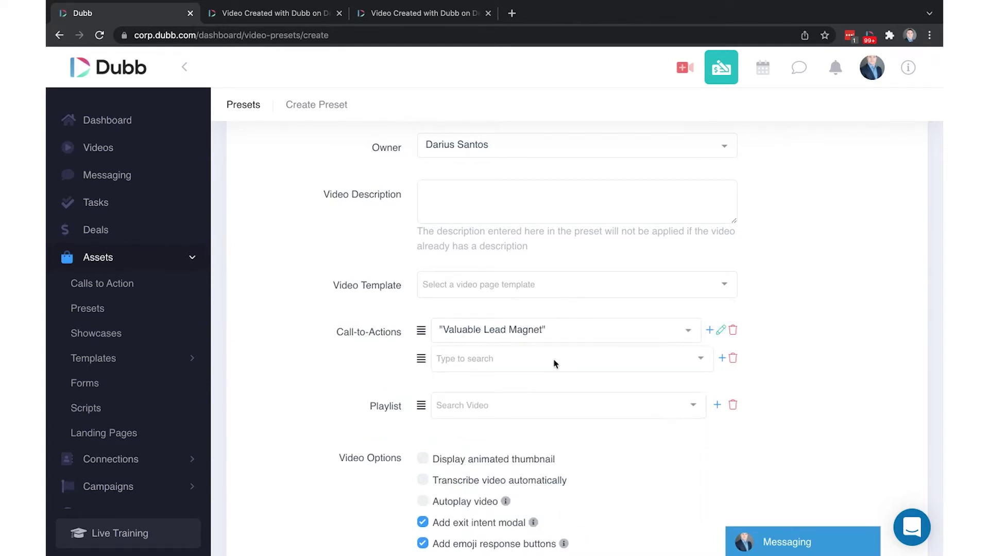
pyautogui.click(549, 361)
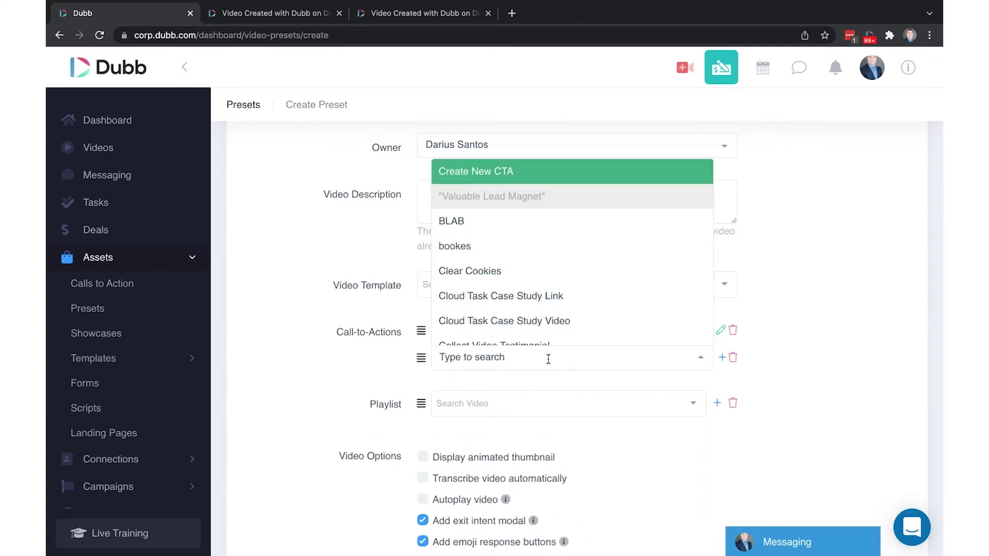
pyautogui.write('cale')
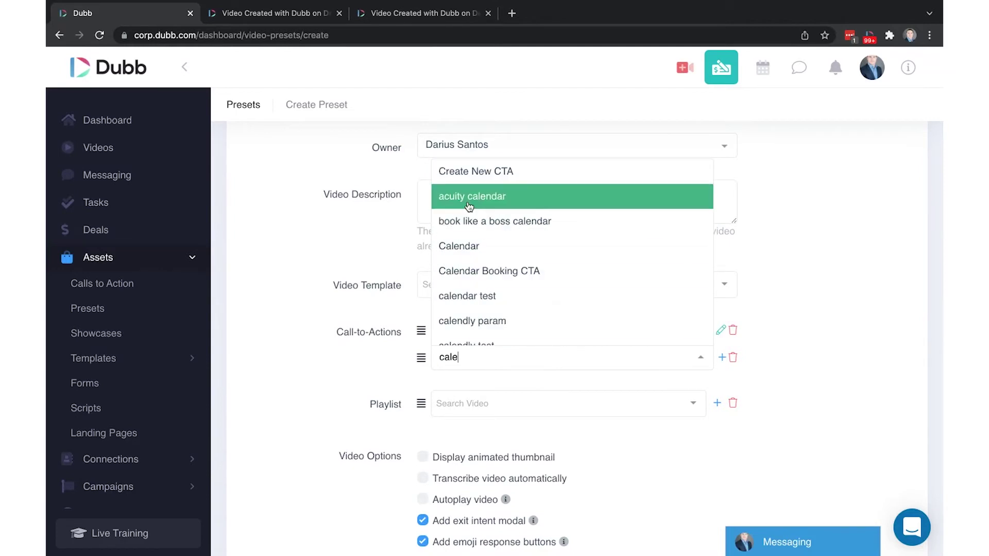
pyautogui.click(503, 199)
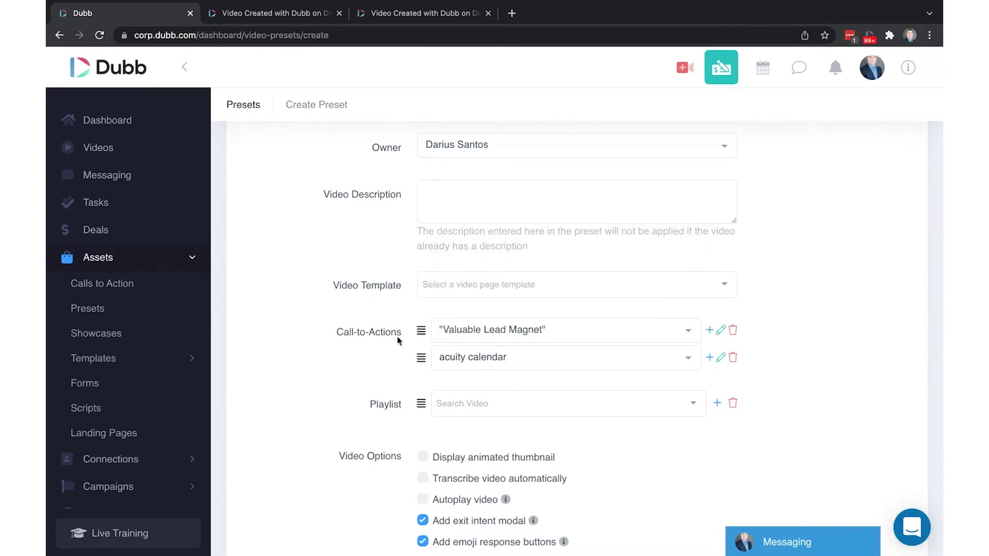
pyautogui.click(406, 16)
pyautogui.press('super+1')
# Add Dubb Pricing, then Darius from Dubb example (searched 'exa'), to the preset playlist.
pyautogui.scroll(-1, 412, 366)
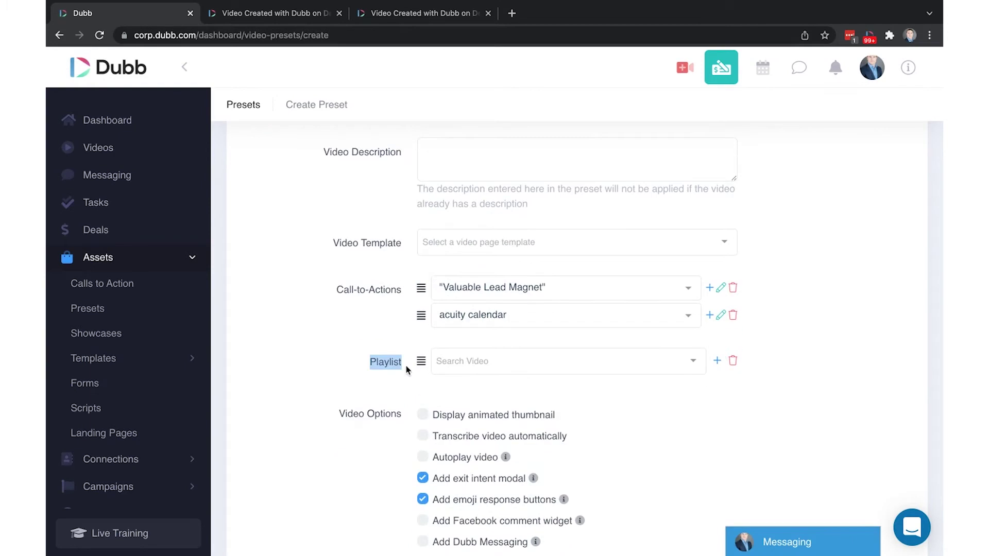
pyautogui.click(498, 359)
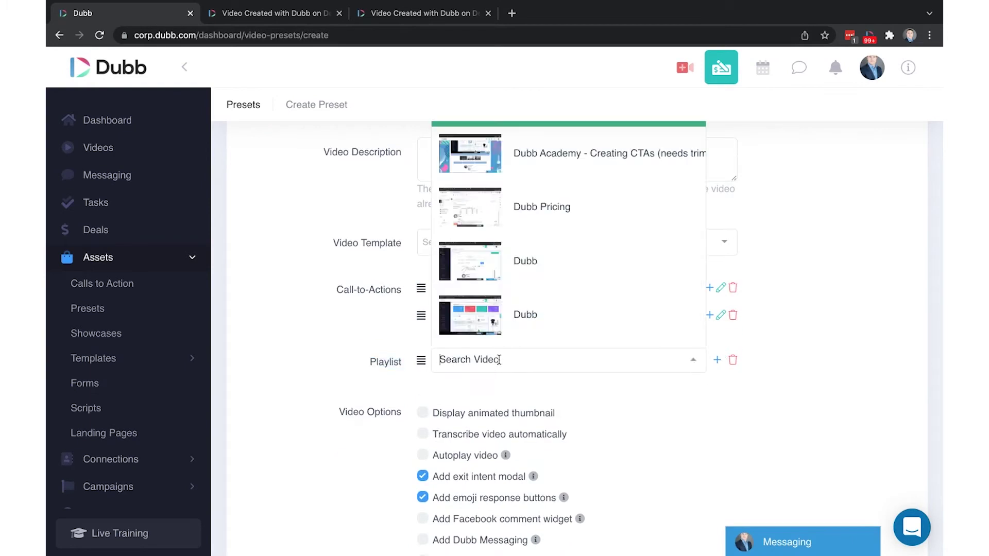
pyautogui.click(548, 223)
pyautogui.click(718, 361)
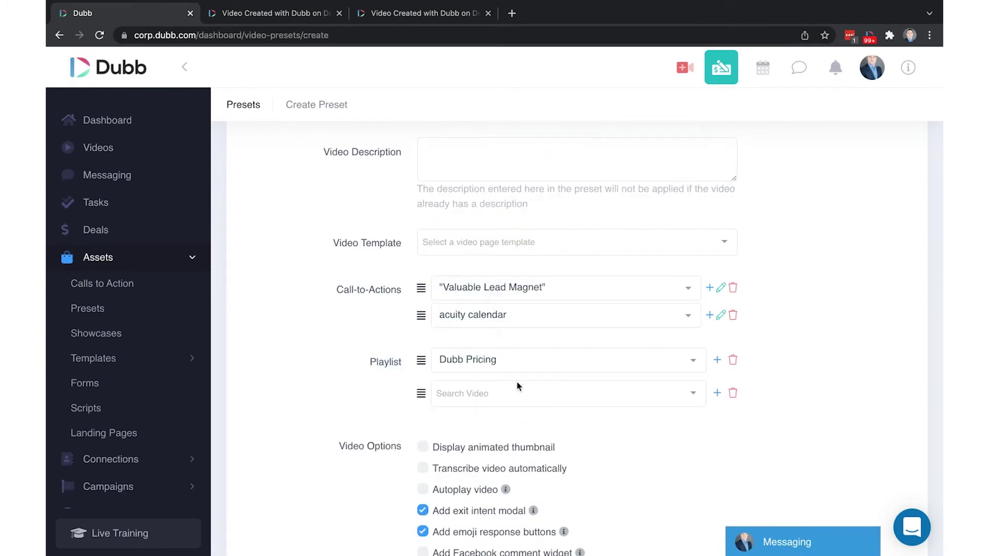
pyautogui.click(485, 394)
pyautogui.write('exa')
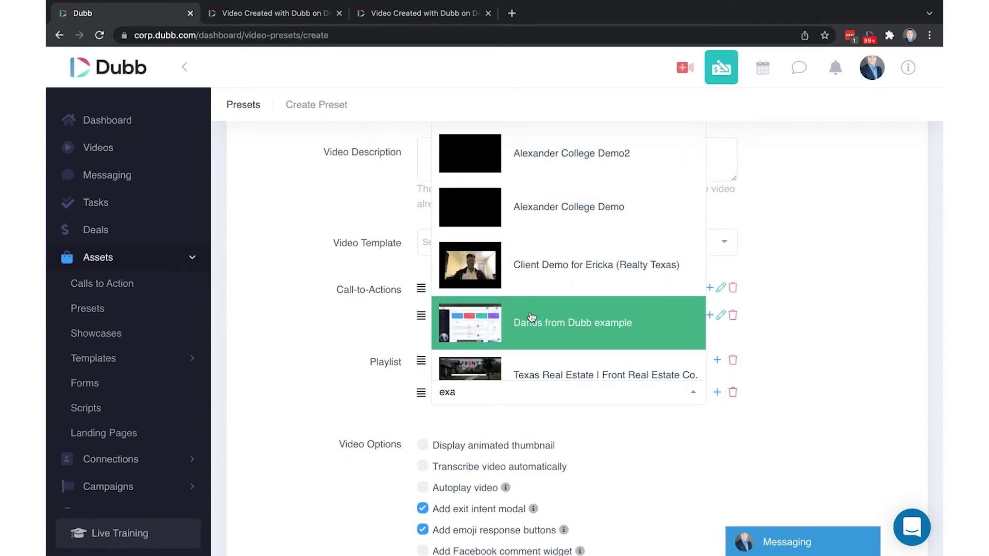
pyautogui.click(530, 320)
pyautogui.press('super+3')
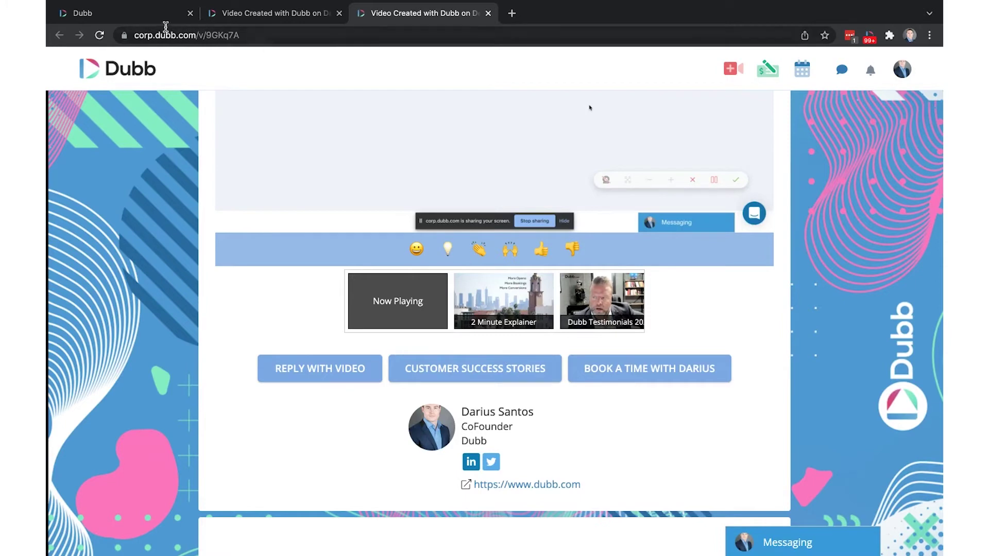
pyautogui.click(123, 14)
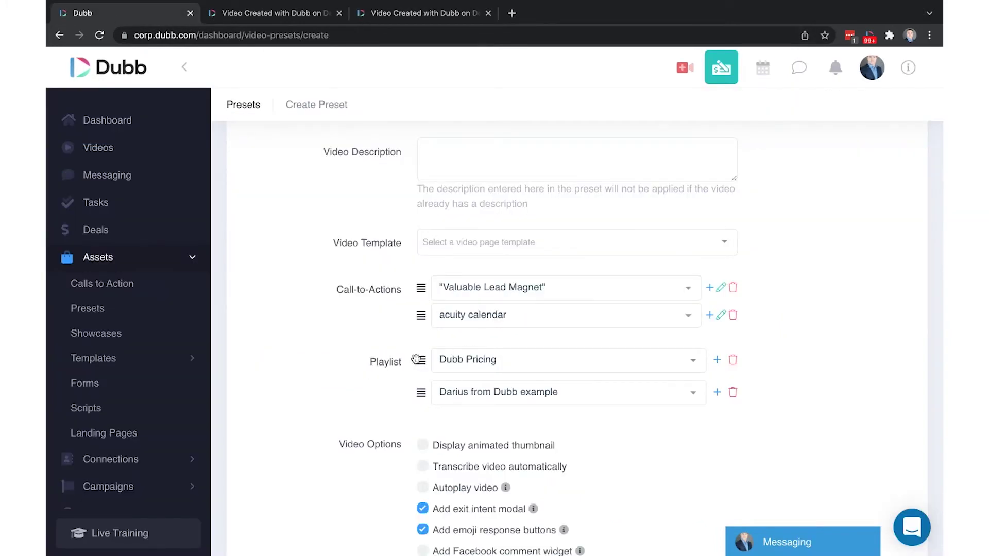
pyautogui.scroll(-5, 328, 219)
pyautogui.moveTo(326, 213); pyautogui.dragTo(434, 215)
pyautogui.scroll(-1, 494, 216)
pyautogui.moveTo(508, 217)
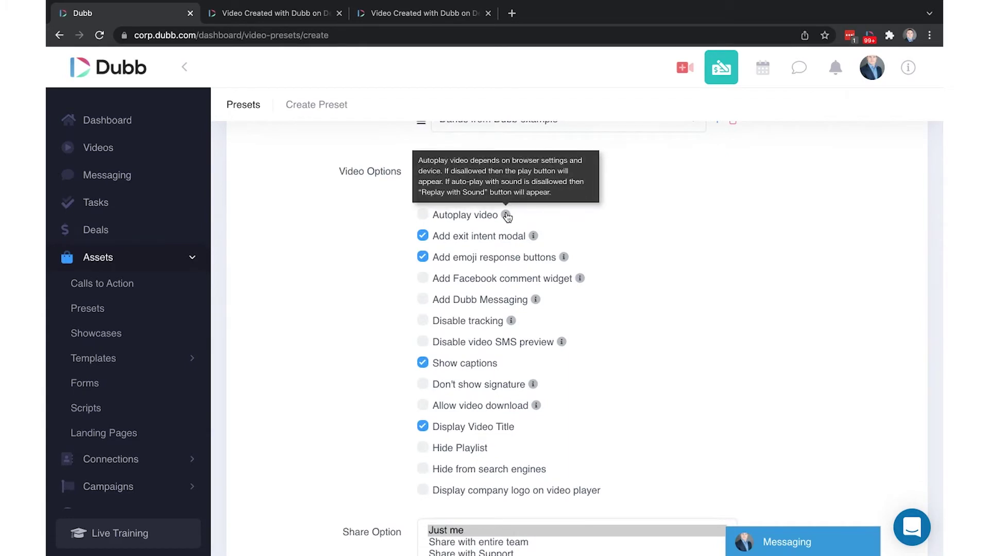
pyautogui.moveTo(531, 238)
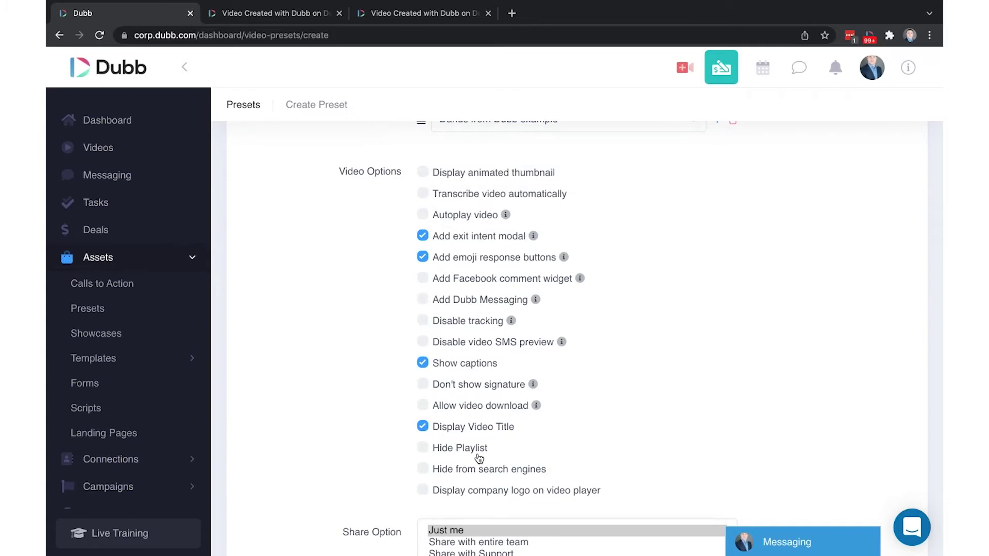
pyautogui.moveTo(491, 451); pyautogui.dragTo(427, 453)
pyautogui.click(392, 13)
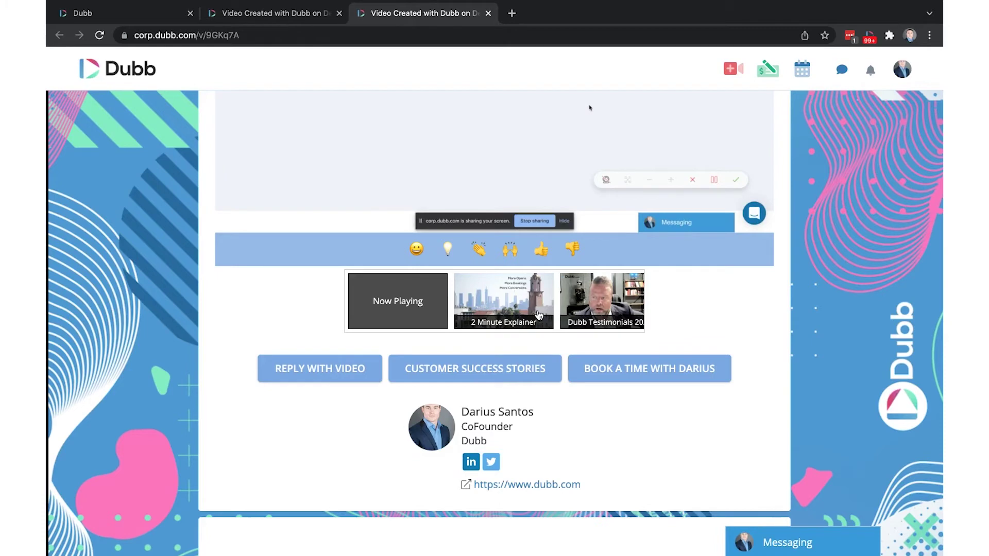
pyautogui.click(121, 14)
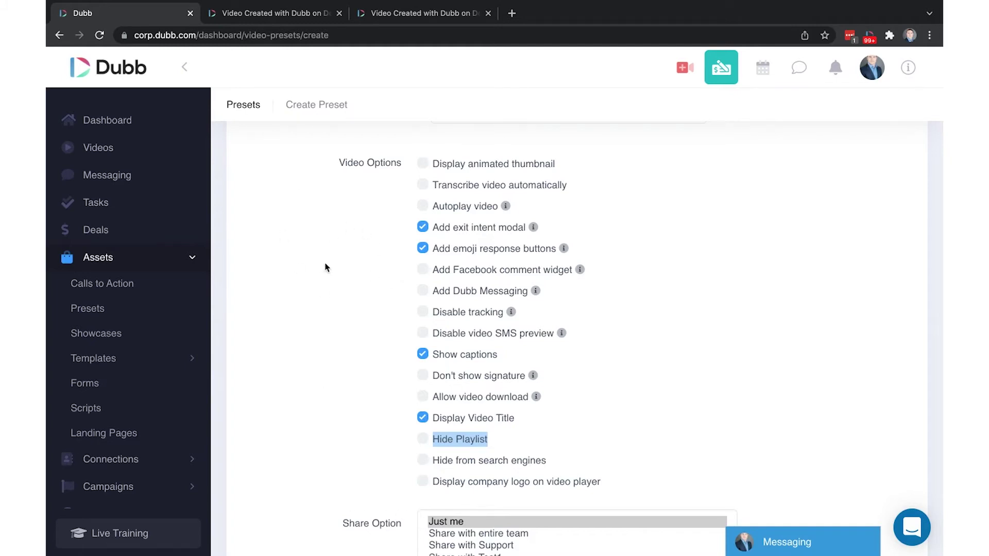
# Check the preset name, then open the Privacy dropdown currently set to Shareable.
pyautogui.scroll(-3, 325, 265)
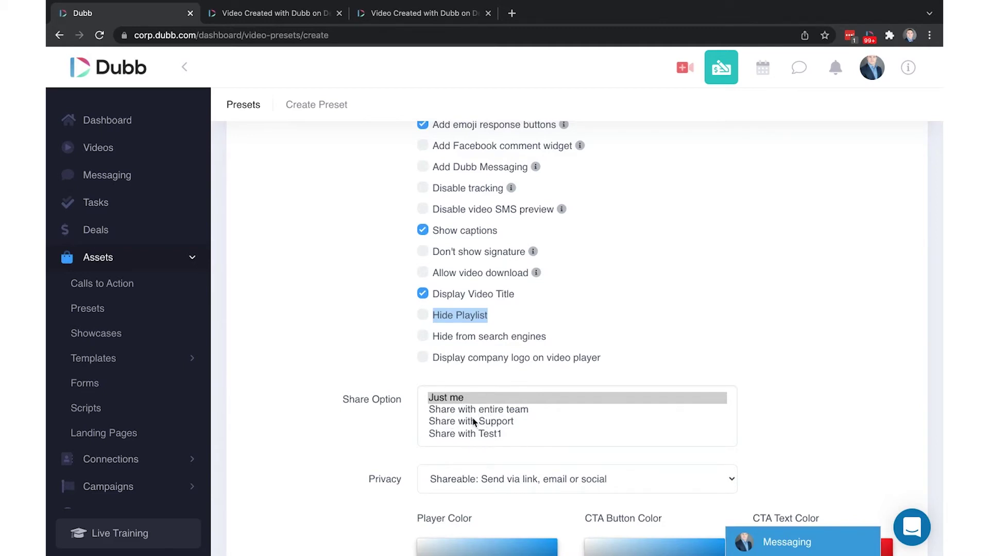
pyautogui.scroll(12, 342, 400)
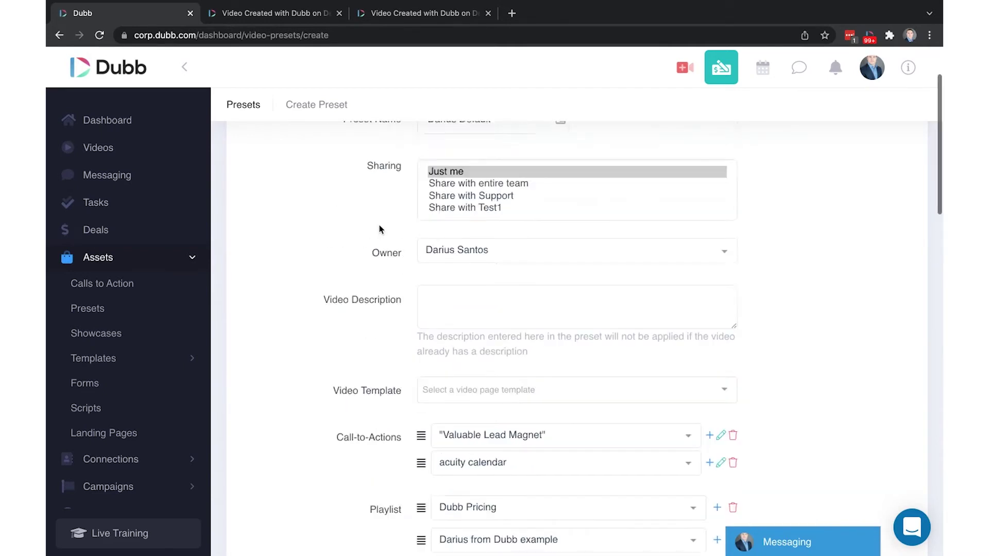
pyautogui.scroll(2, 379, 229)
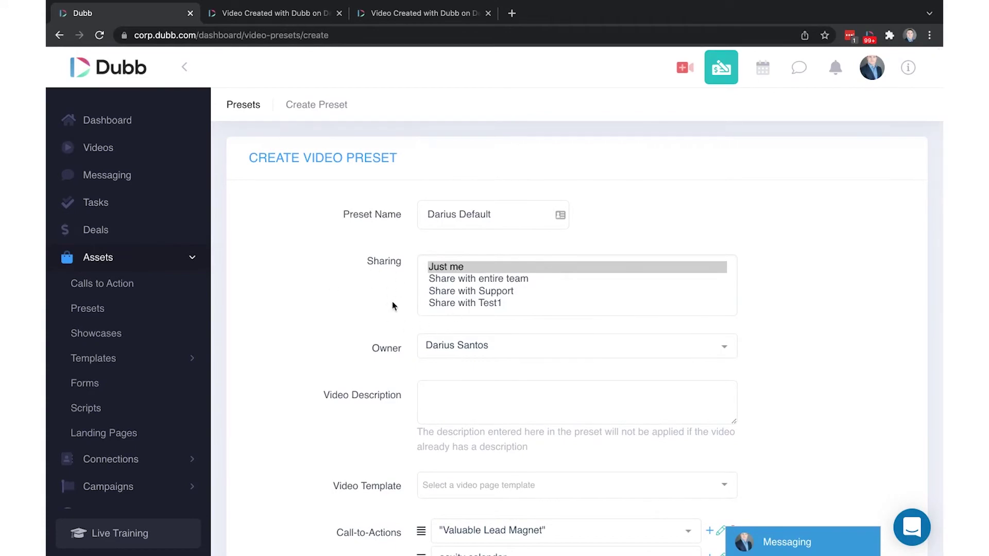
pyautogui.scroll(-14, 353, 349)
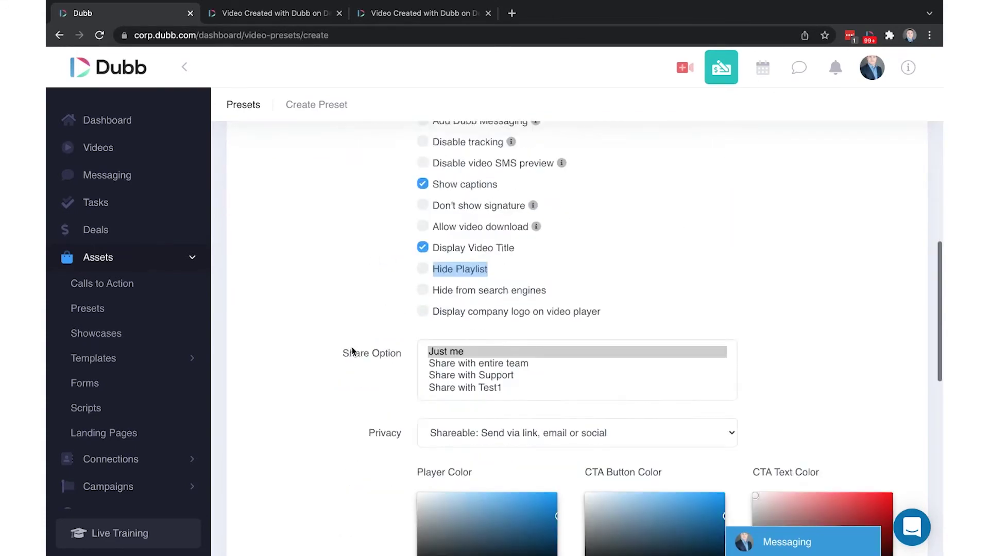
pyautogui.scroll(-4, 353, 349)
pyautogui.scroll(2, 354, 349)
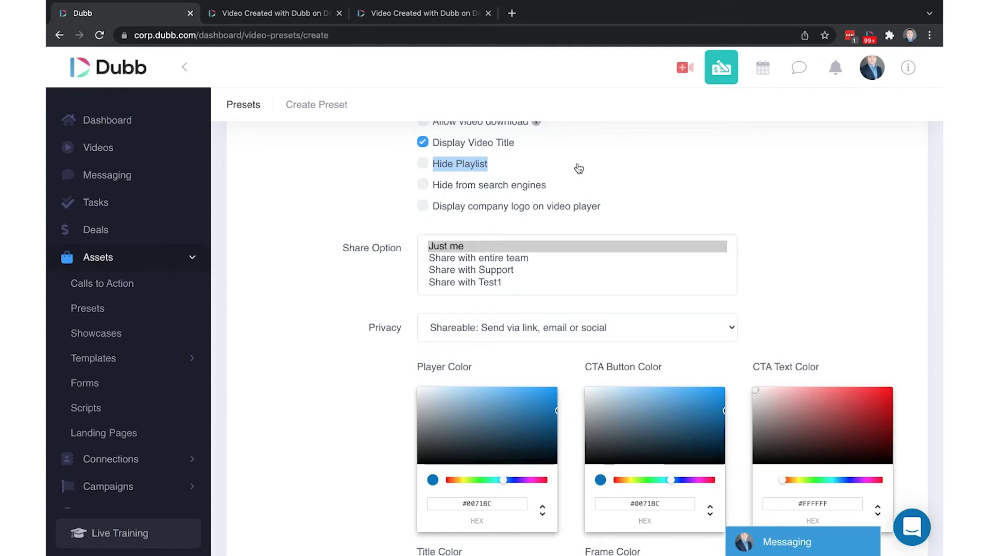
pyautogui.click(477, 331)
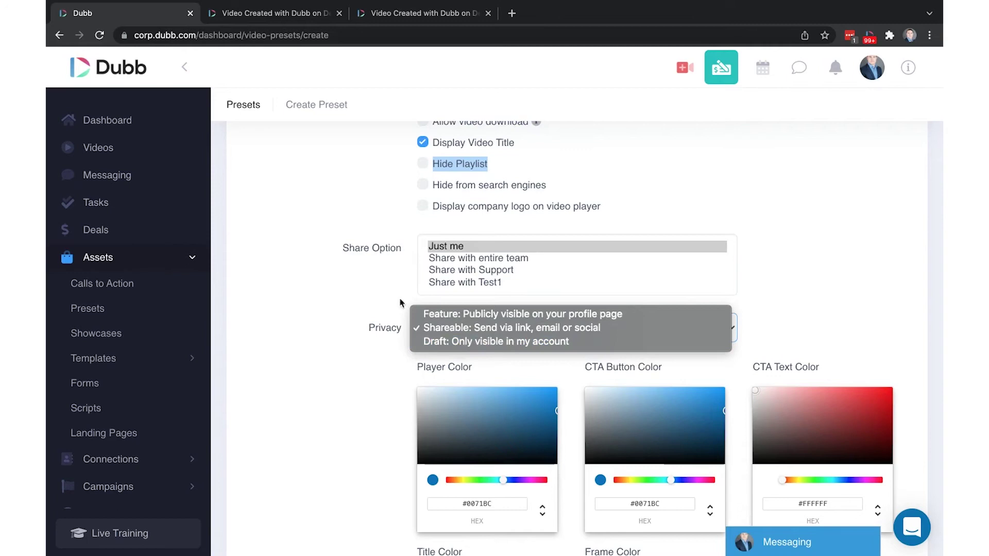
pyautogui.press('Escape')
pyautogui.scroll(-4, 550, 328)
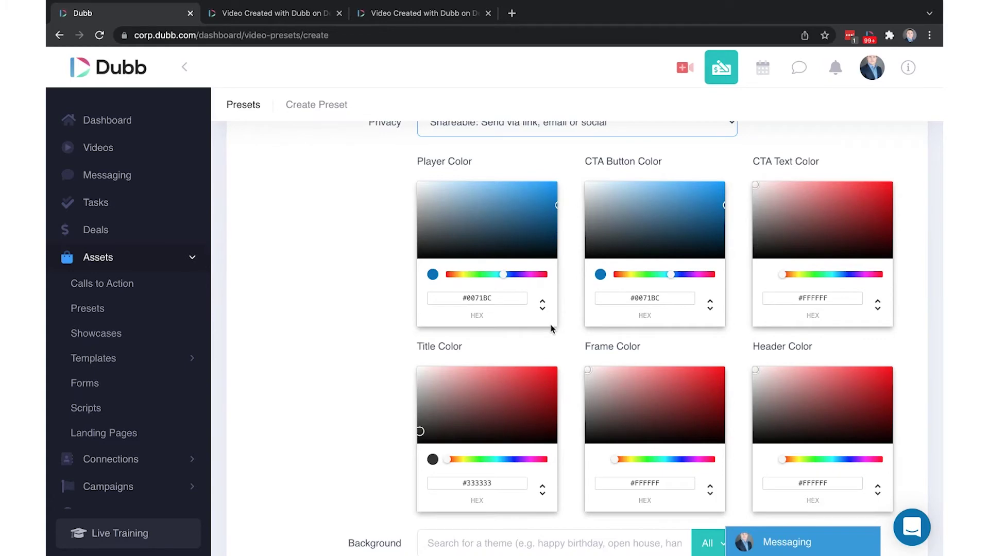
pyautogui.click(416, 12)
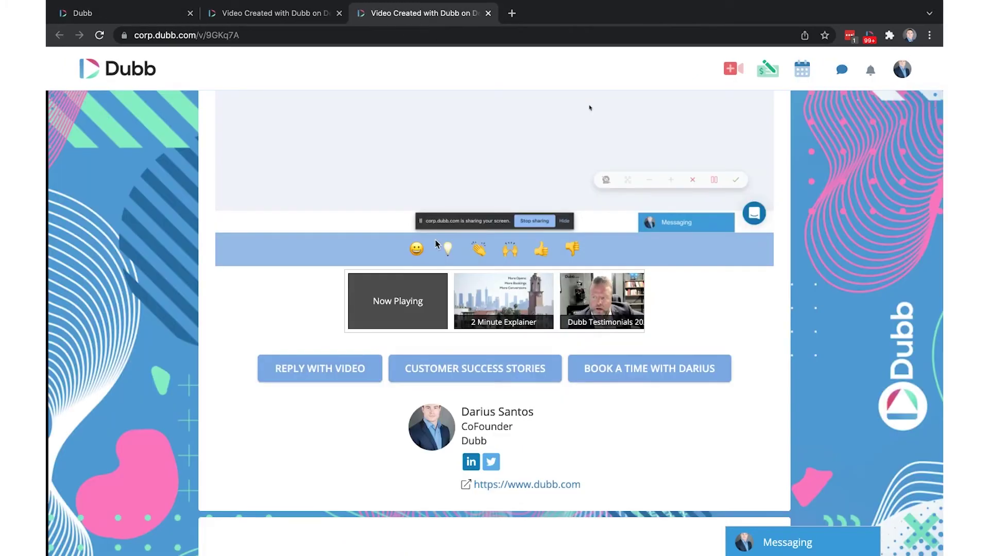
pyautogui.scroll(3, 435, 244)
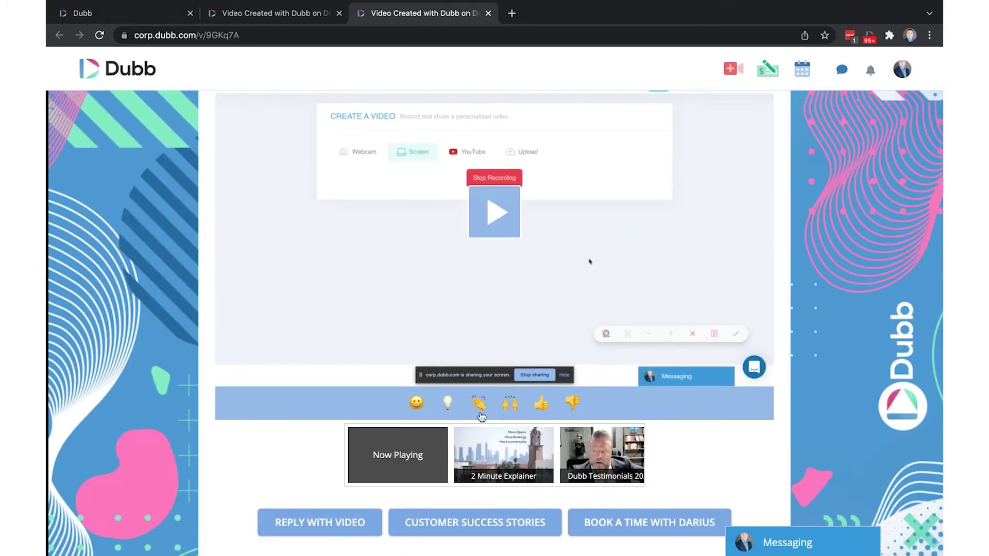
pyautogui.hotkey('ctrl', '1')
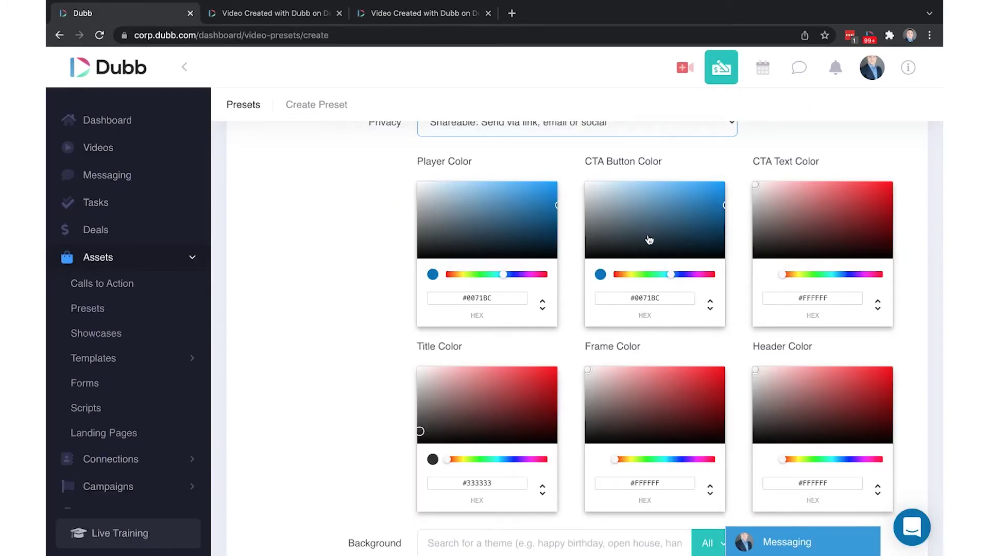
pyautogui.click(453, 13)
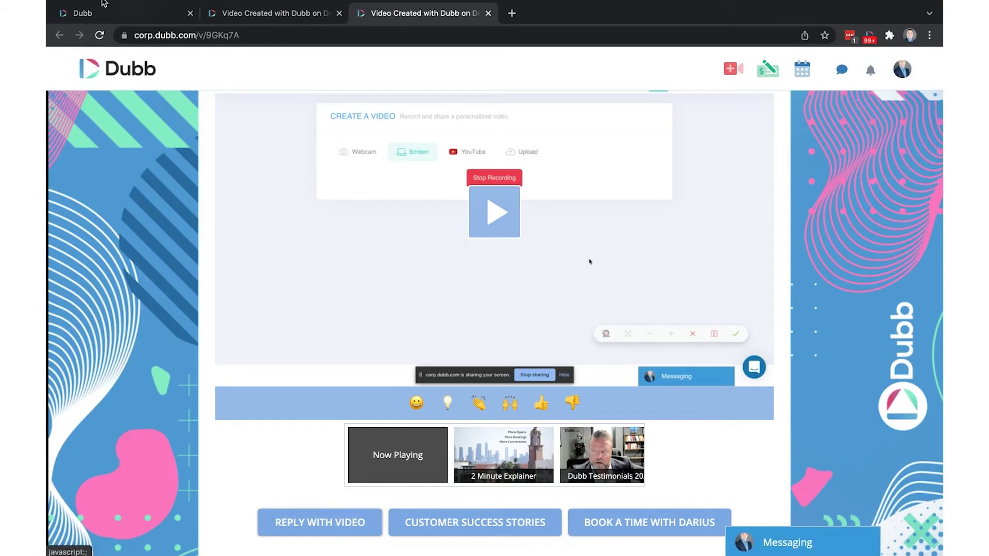
pyautogui.click(100, 16)
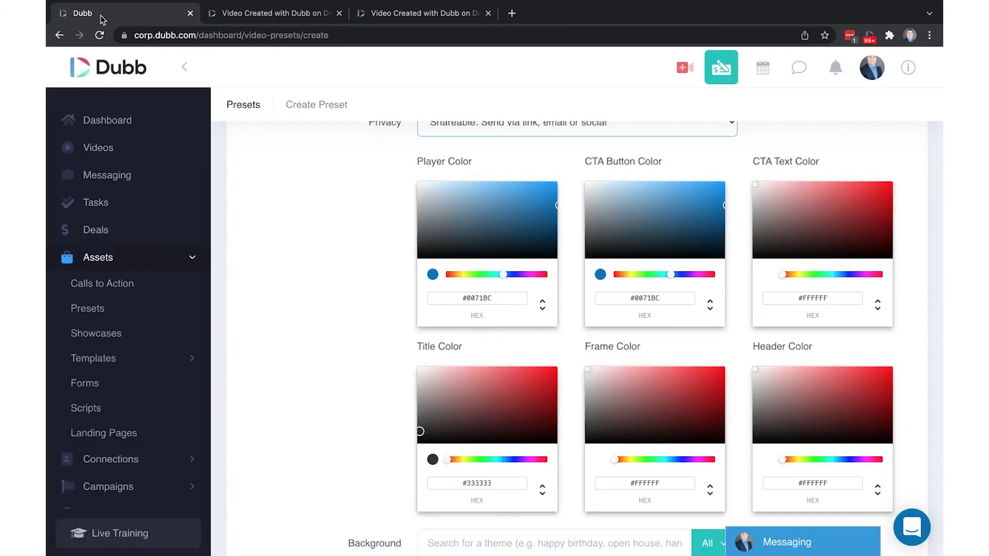
pyautogui.click(400, 14)
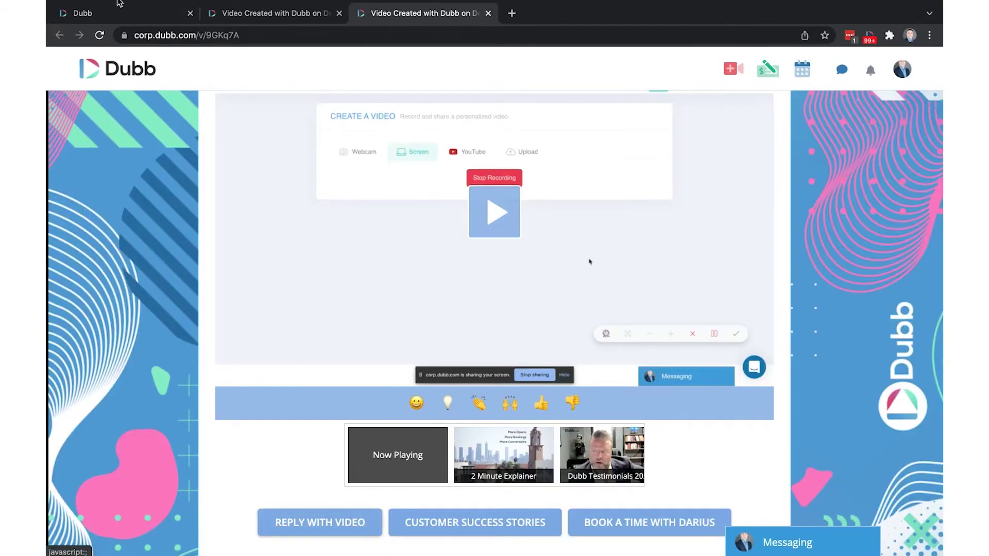
pyautogui.click(105, 16)
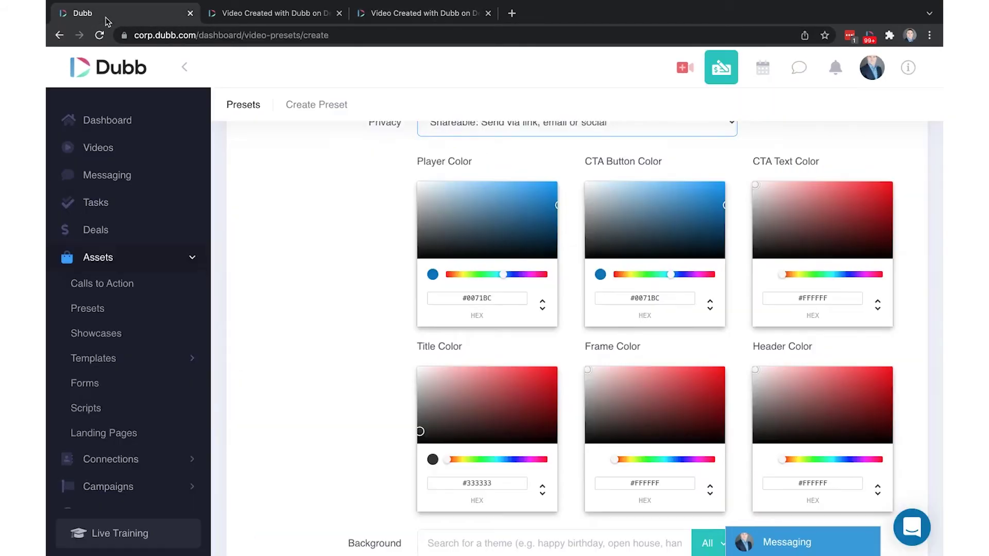
pyautogui.click(403, 14)
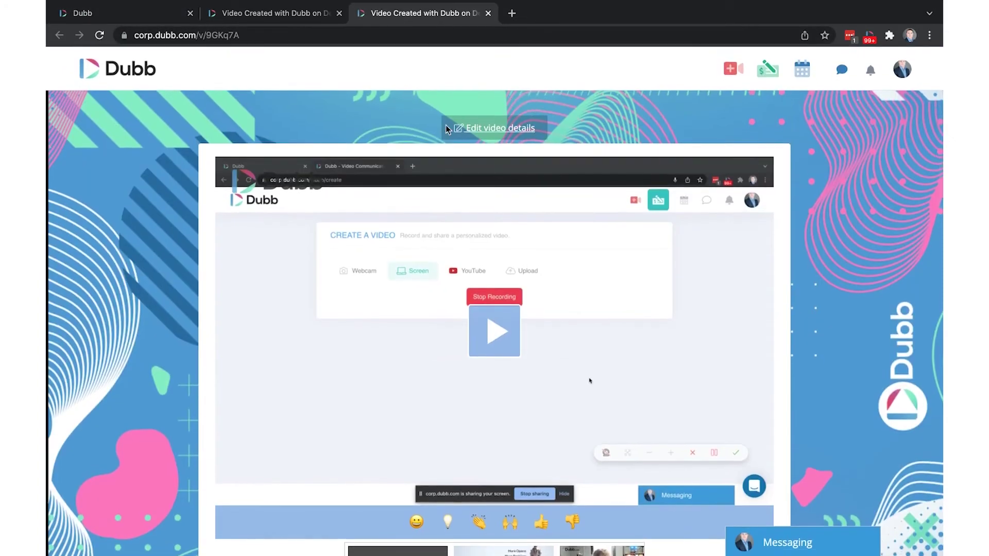
pyautogui.click(115, 18)
pyautogui.click(433, 16)
pyautogui.click(123, 12)
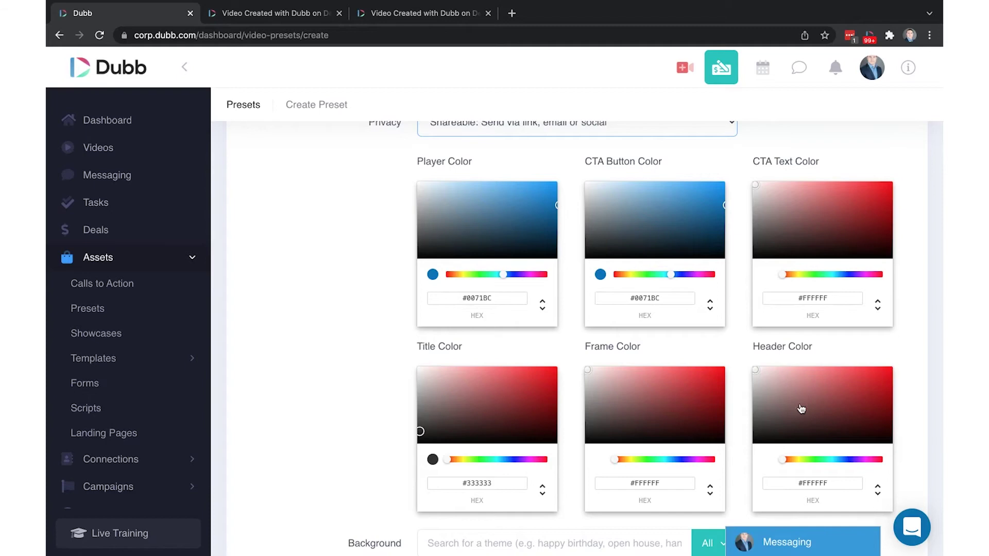
pyautogui.click(387, 13)
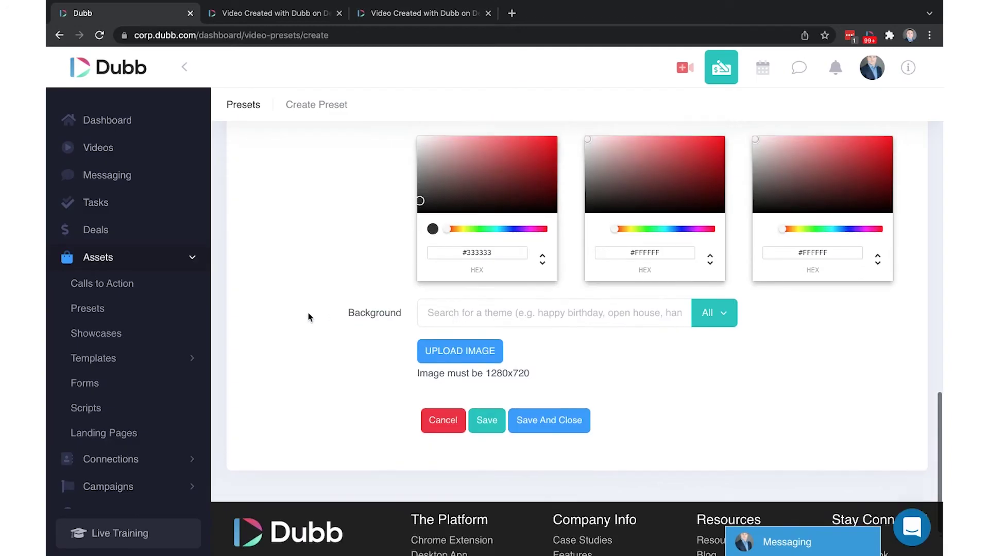
pyautogui.moveTo(307, 313); pyautogui.dragTo(410, 315)
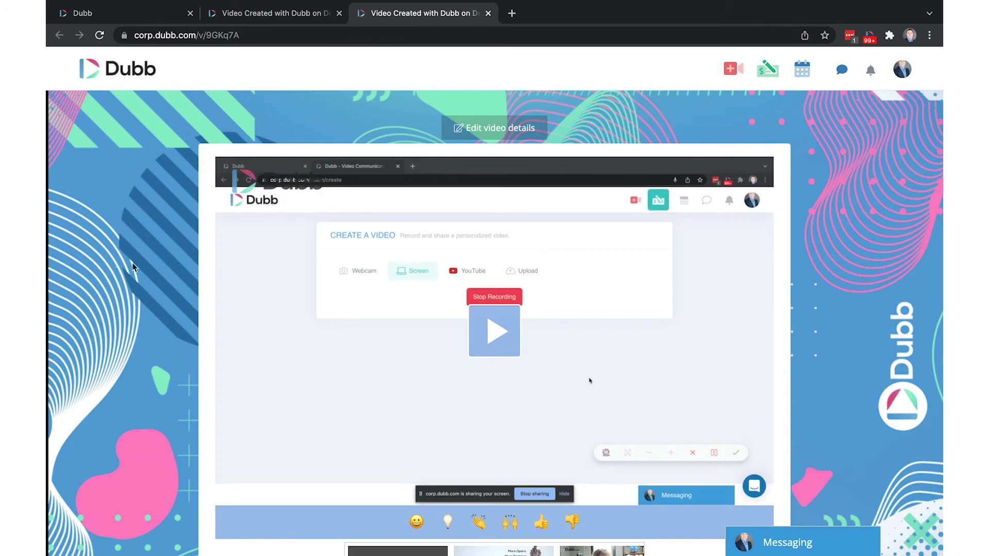
# Search preset backgrounds for 'theme', browse the image grid, and compare with the video page.
pyautogui.click(120, 13)
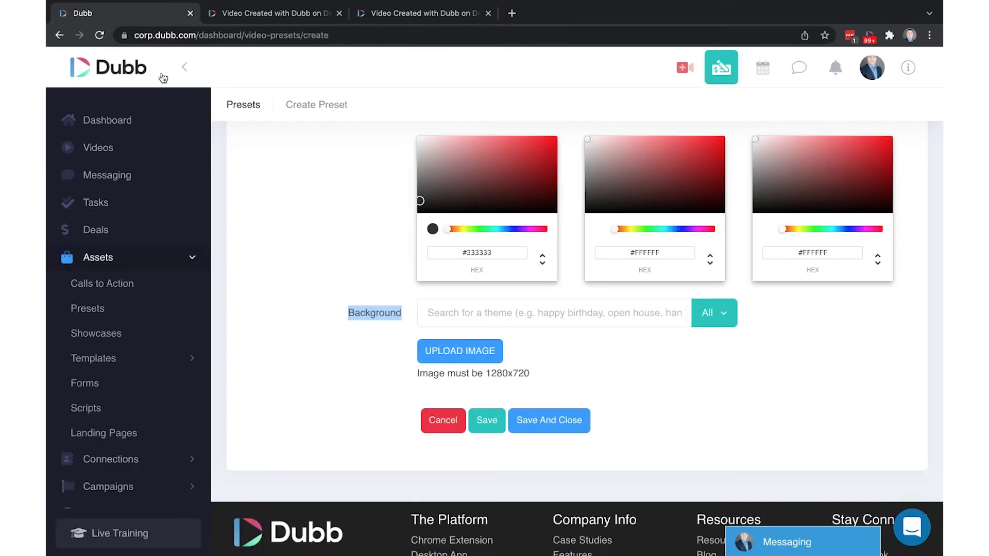
pyautogui.click(496, 308)
pyautogui.write('theme')
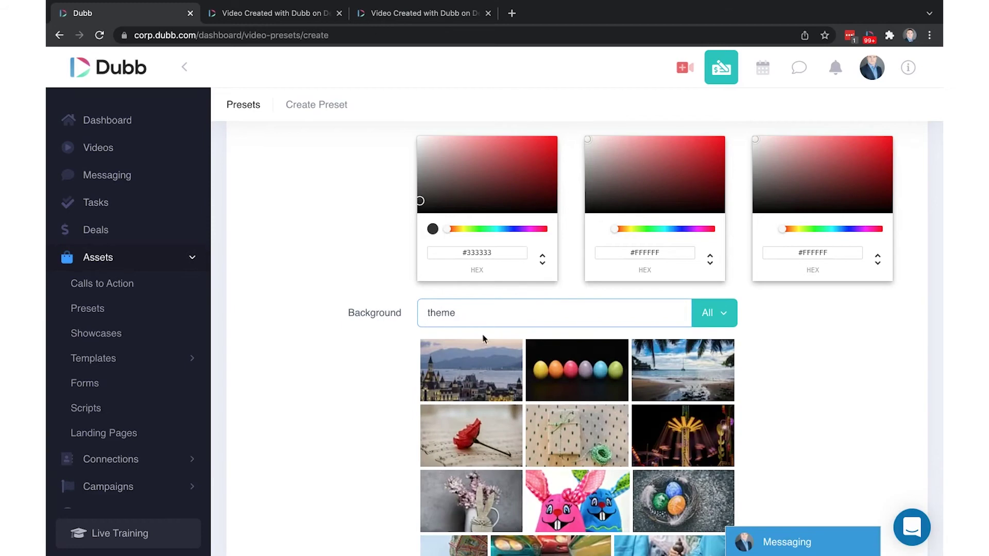
pyautogui.scroll(-6, 584, 525)
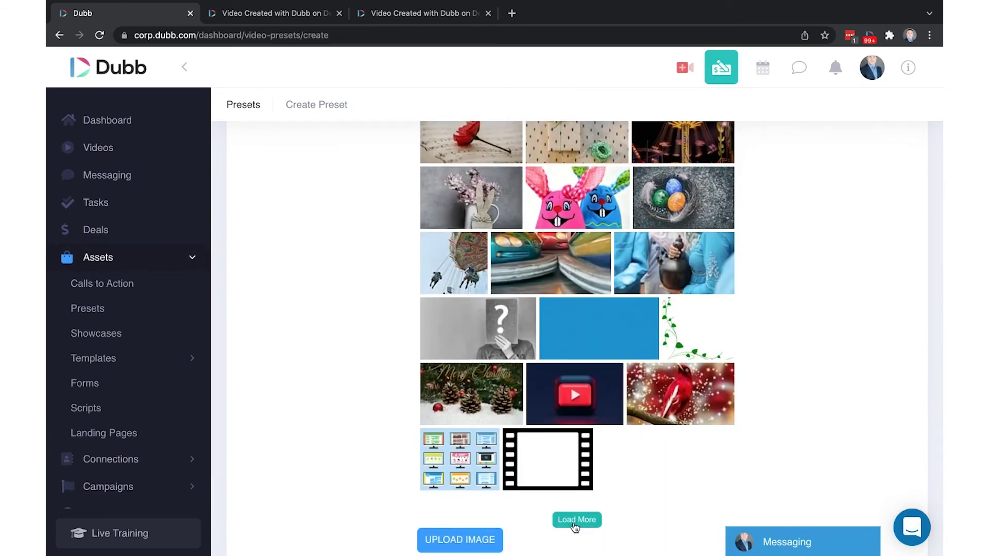
pyautogui.scroll(3, 404, 276)
pyautogui.scroll(-3, 404, 277)
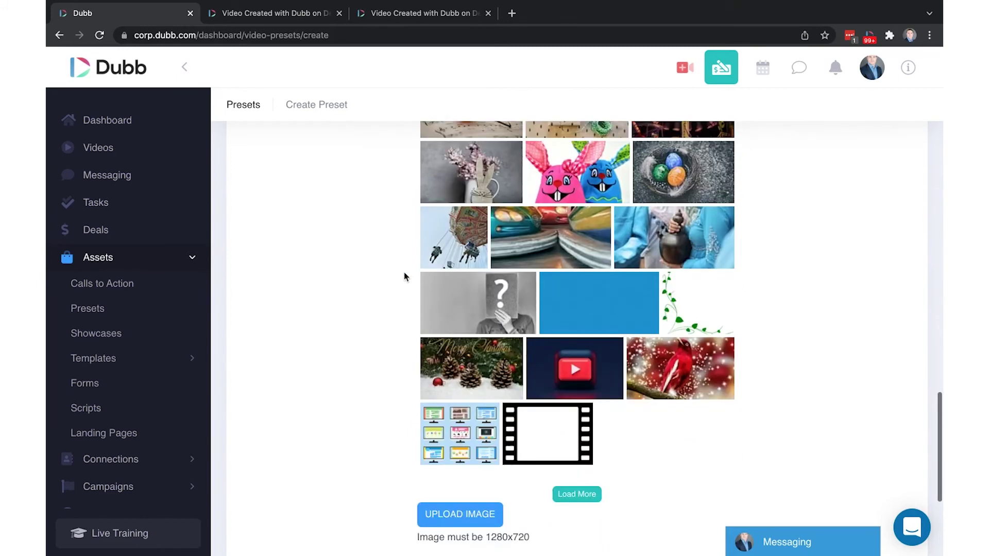
pyautogui.scroll(-5, 404, 276)
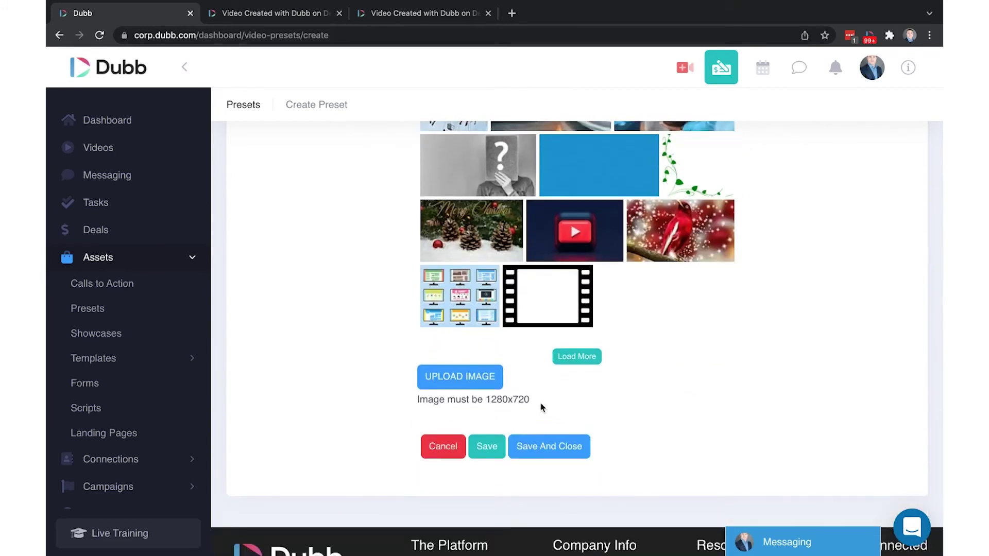
pyautogui.moveTo(544, 408); pyautogui.dragTo(486, 404)
pyautogui.click(399, 15)
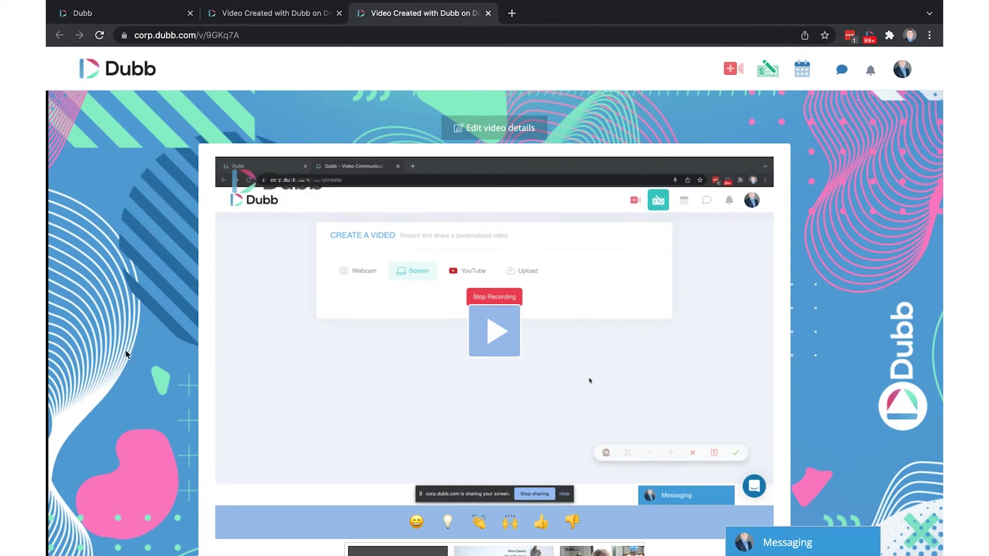
# Save the Darius Default preset with Save And Close.
pyautogui.click(123, 13)
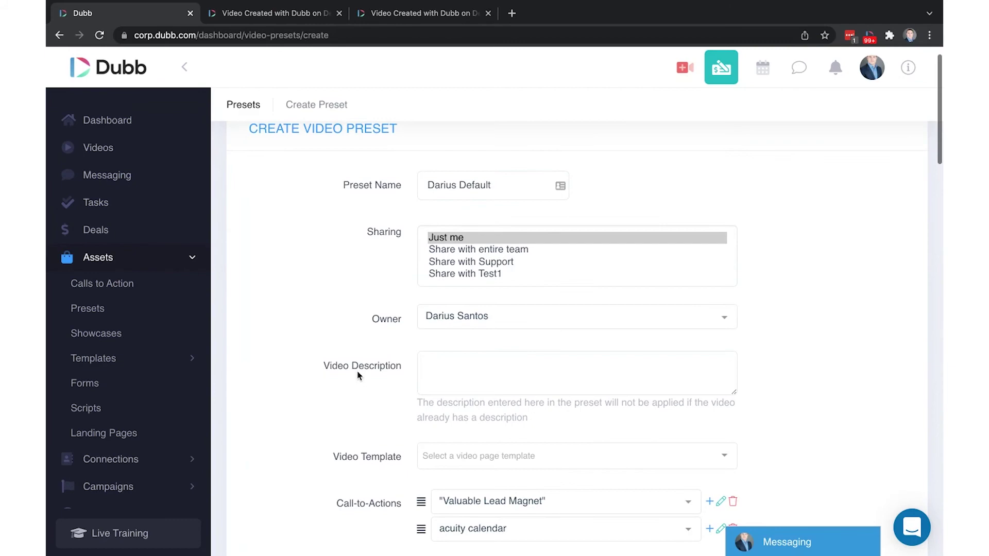
pyautogui.scroll(-2, 359, 375)
pyautogui.scroll(-20, 360, 376)
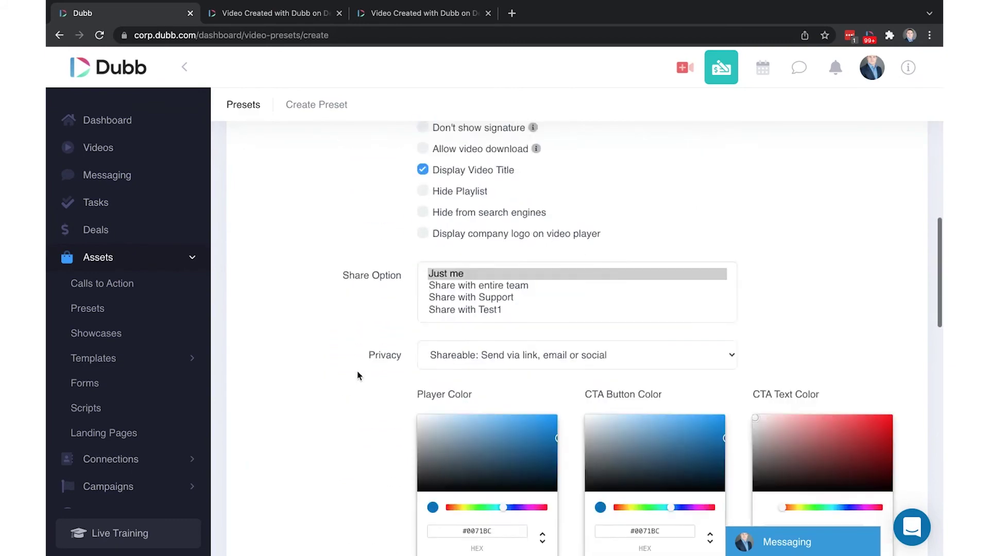
pyautogui.scroll(-10, 397, 428)
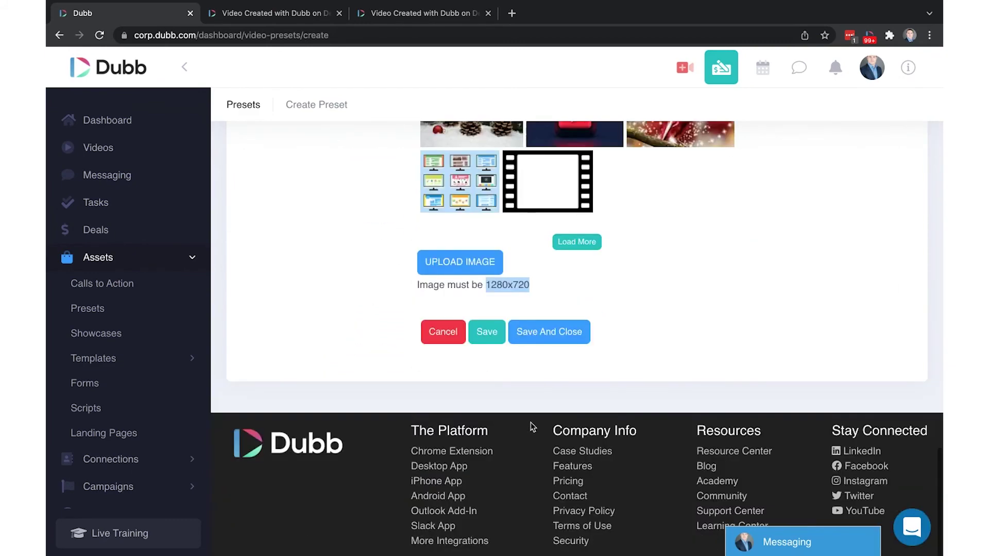
pyautogui.click(543, 333)
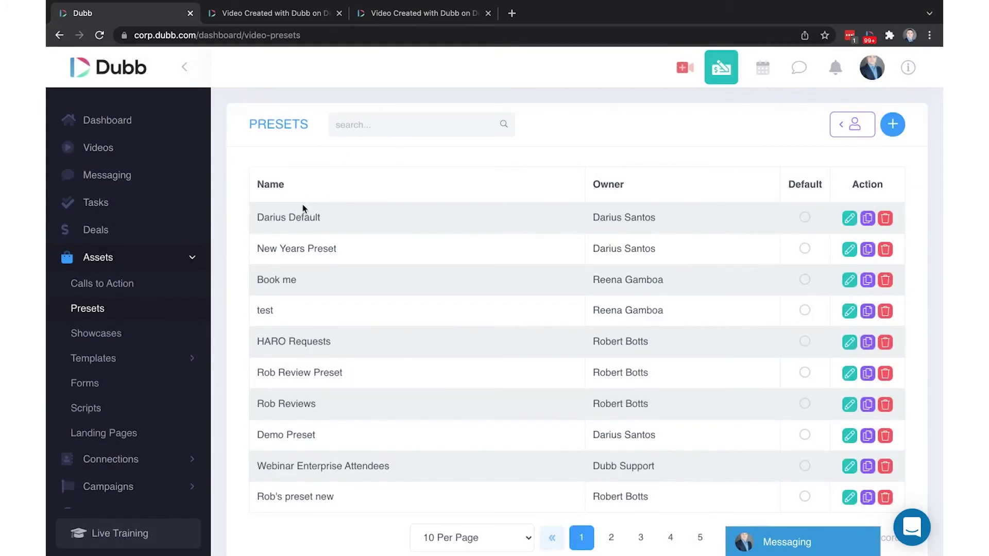
# Highlight the Default column in the presets list, then scroll through the video page.
pyautogui.doubleClick(805, 184)
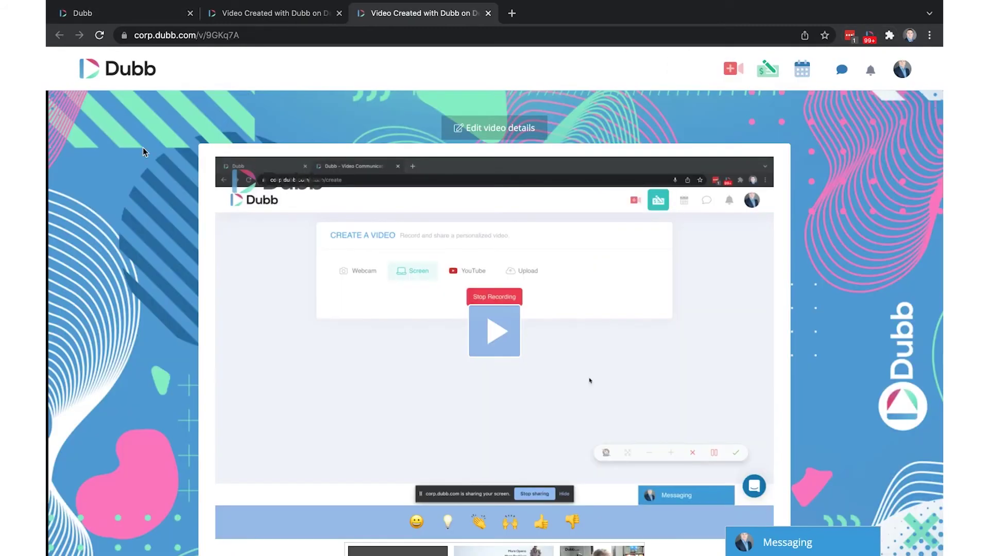
pyautogui.scroll(-3, 134, 283)
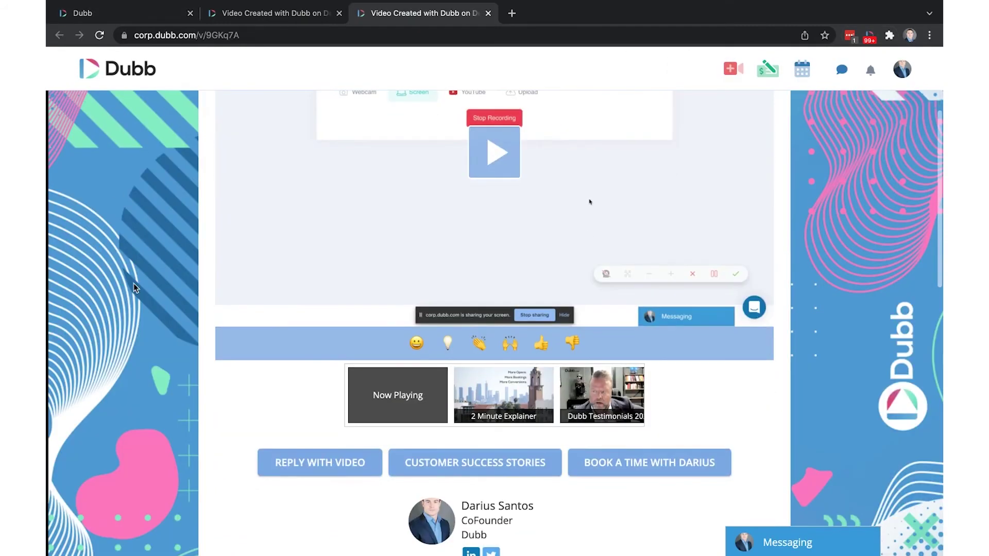
pyautogui.scroll(-3, 130, 387)
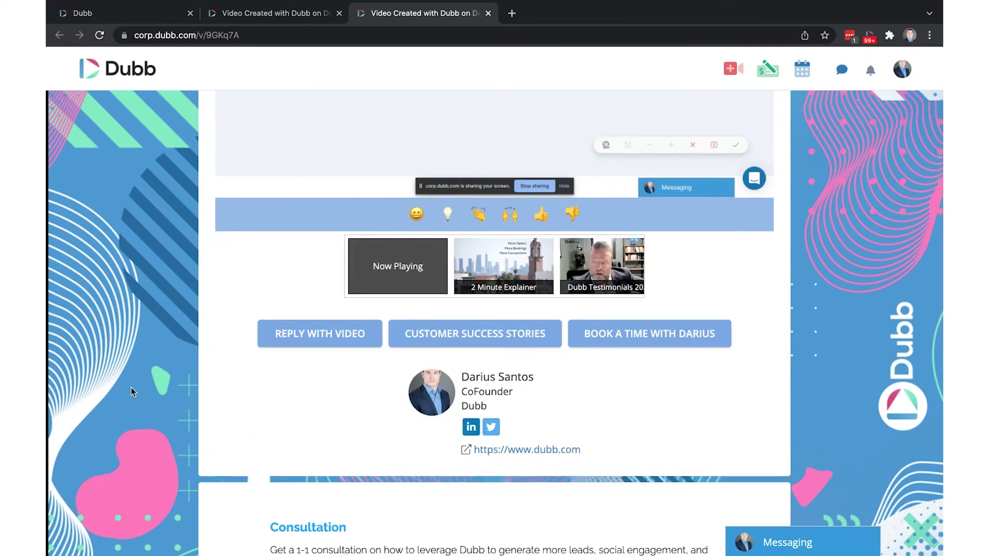
pyautogui.scroll(3, 137, 305)
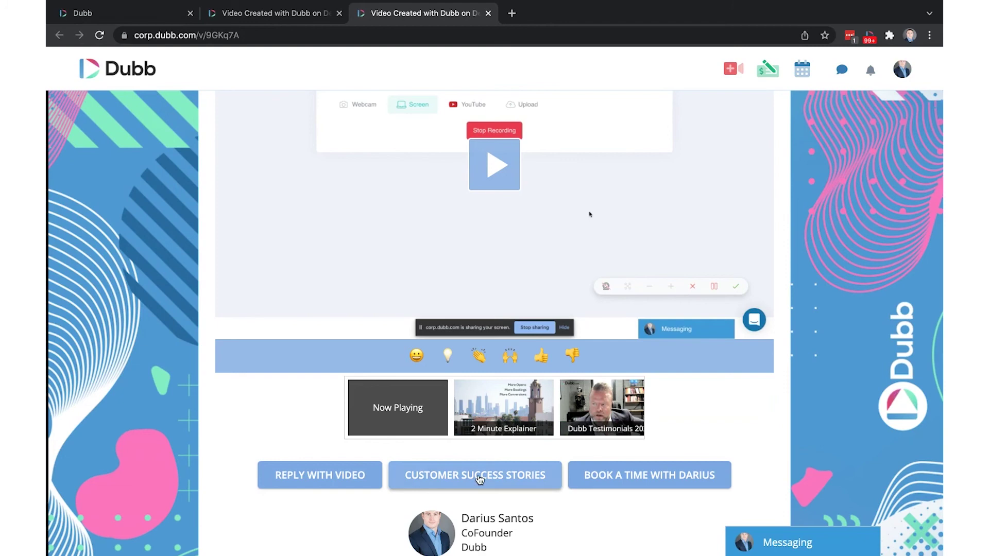
# On the video's edit page, search the presets dropdown for 're'.
pyautogui.click(273, 12)
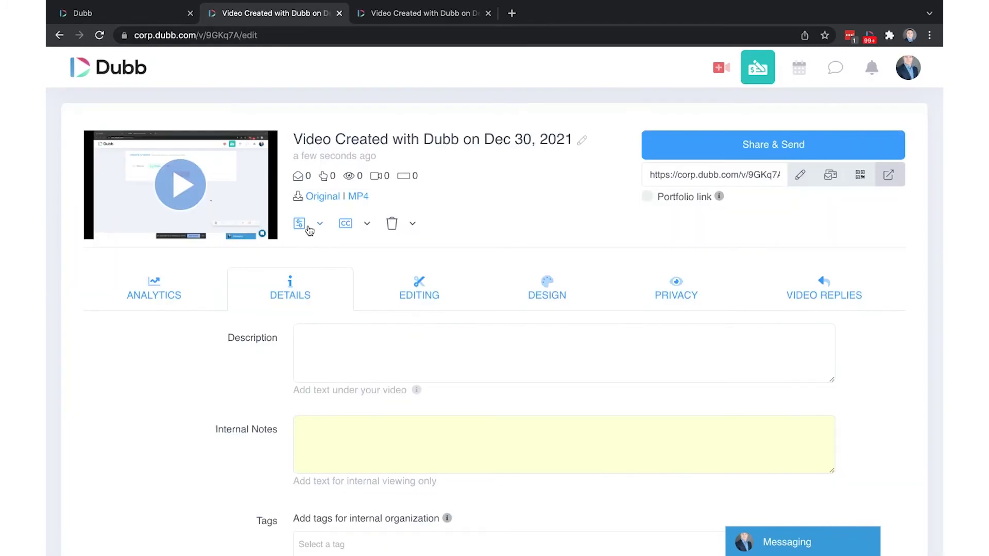
pyautogui.click(309, 229)
pyautogui.click(337, 258)
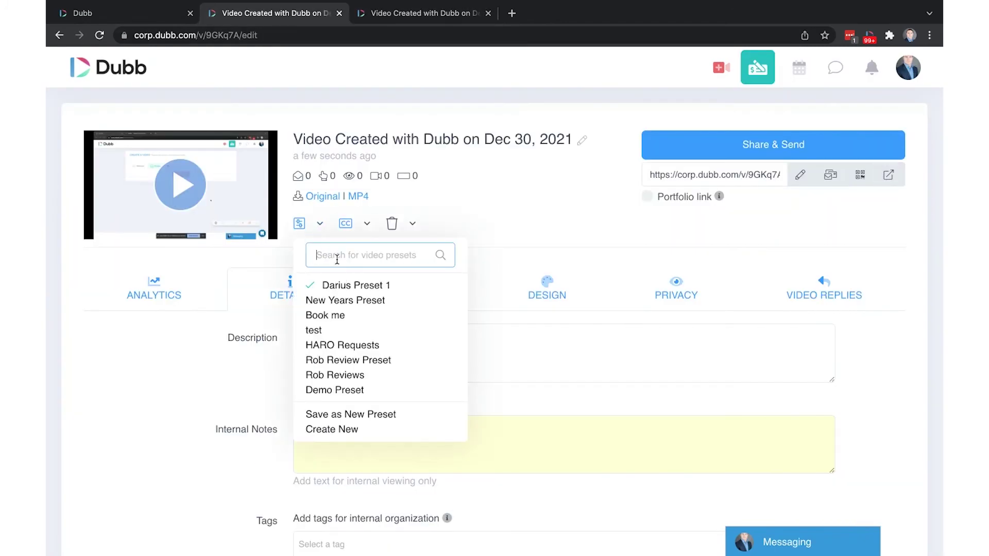
pyautogui.write('rea')
# Reload the public video page to show the house-at-sunset background, then return to Presets.
pyautogui.hotkey('ctrl', 'Tab')
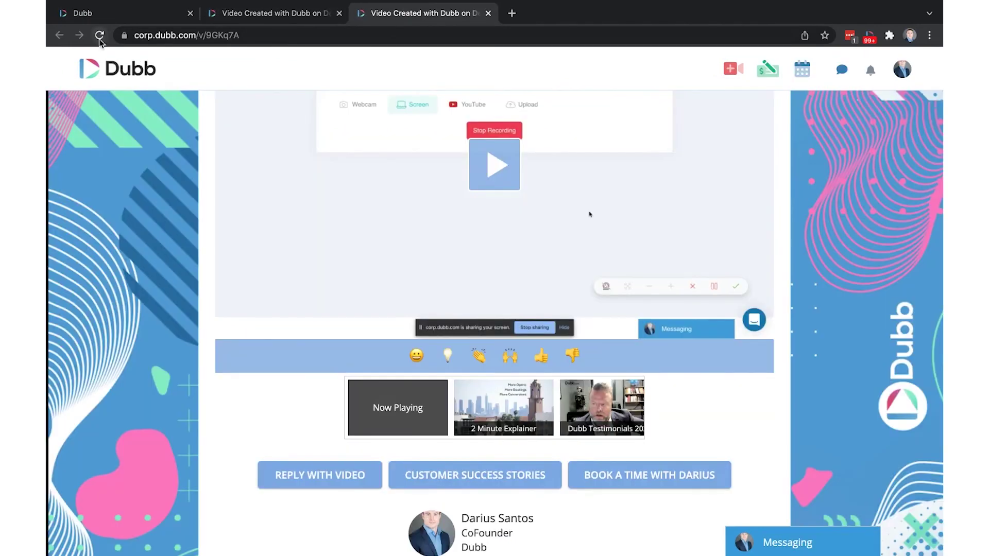
pyautogui.click(99, 36)
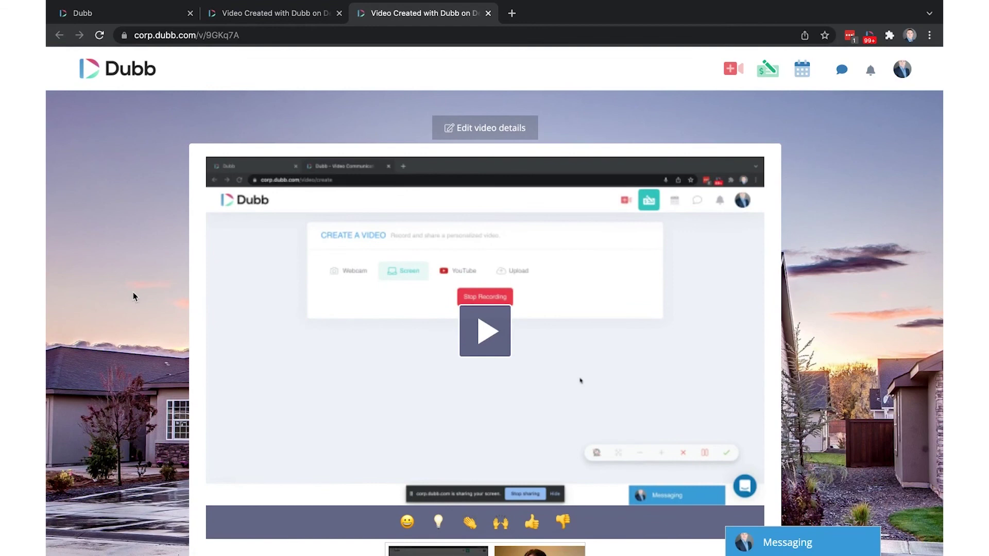
pyautogui.press('super+1')
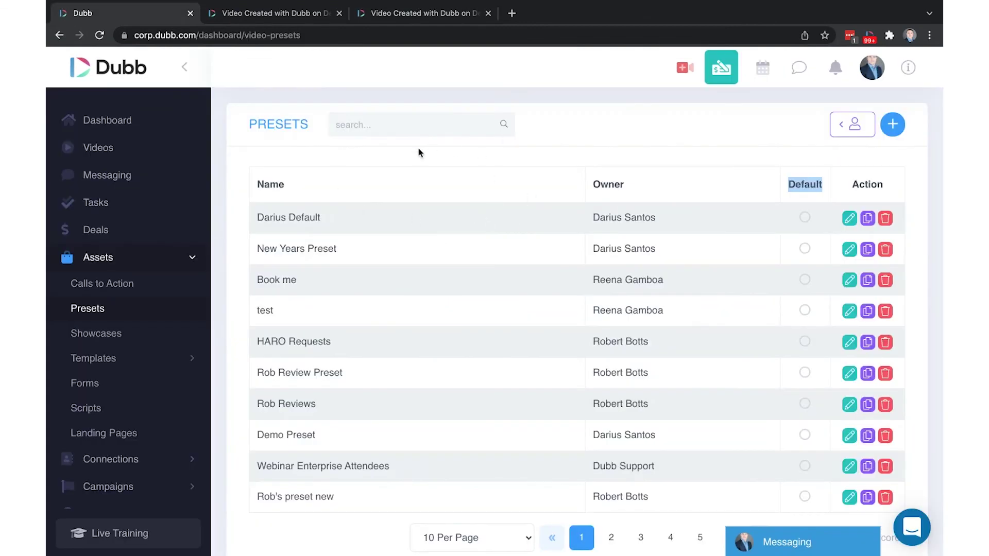